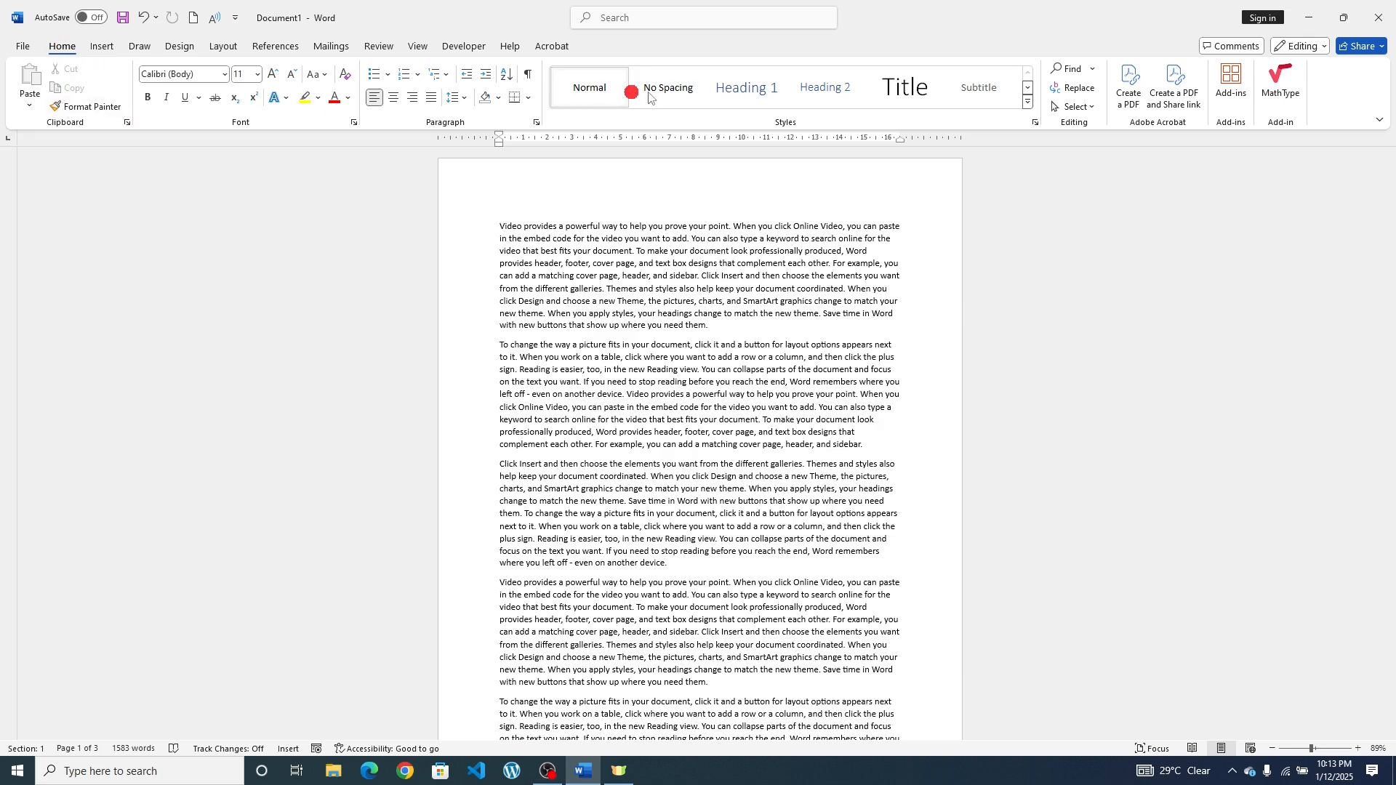
click(100, 48)
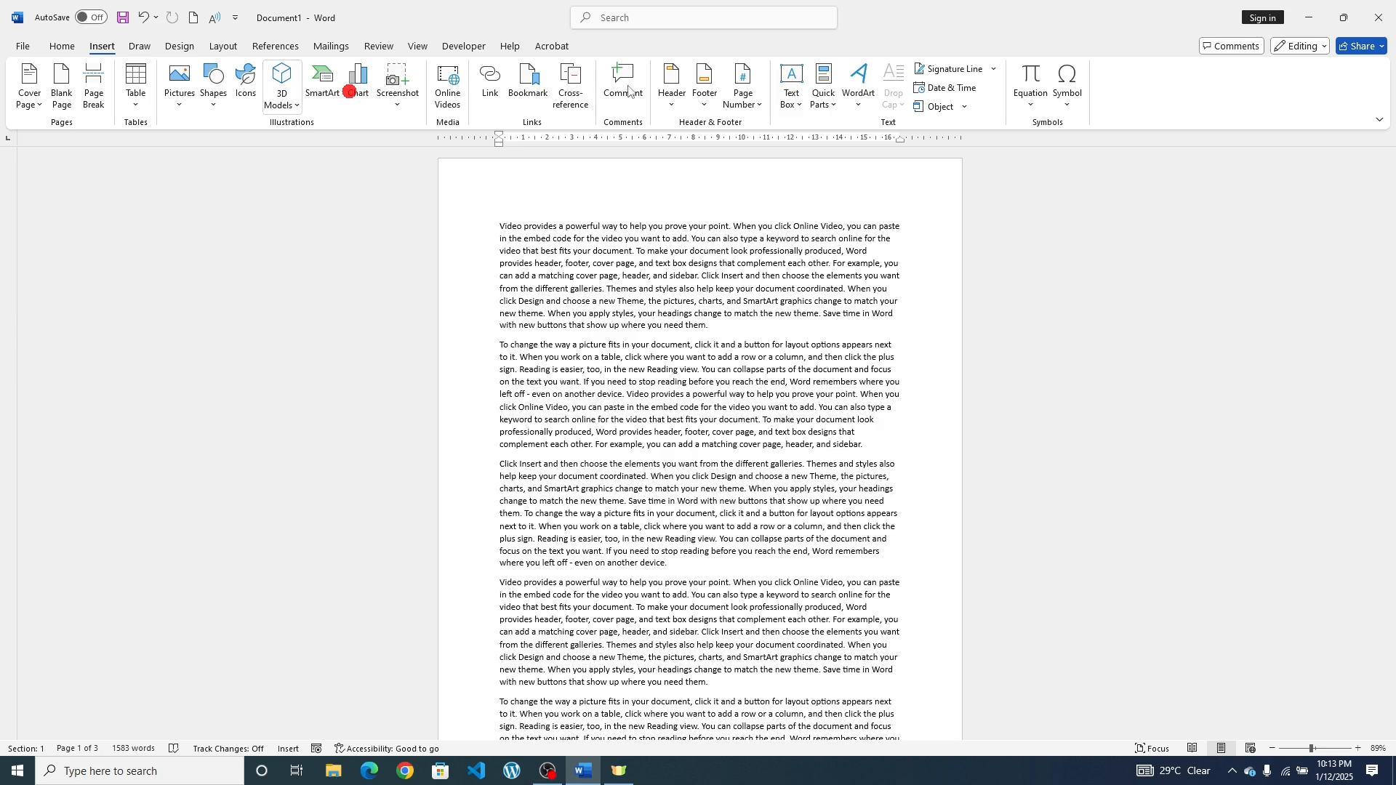
click(136, 48)
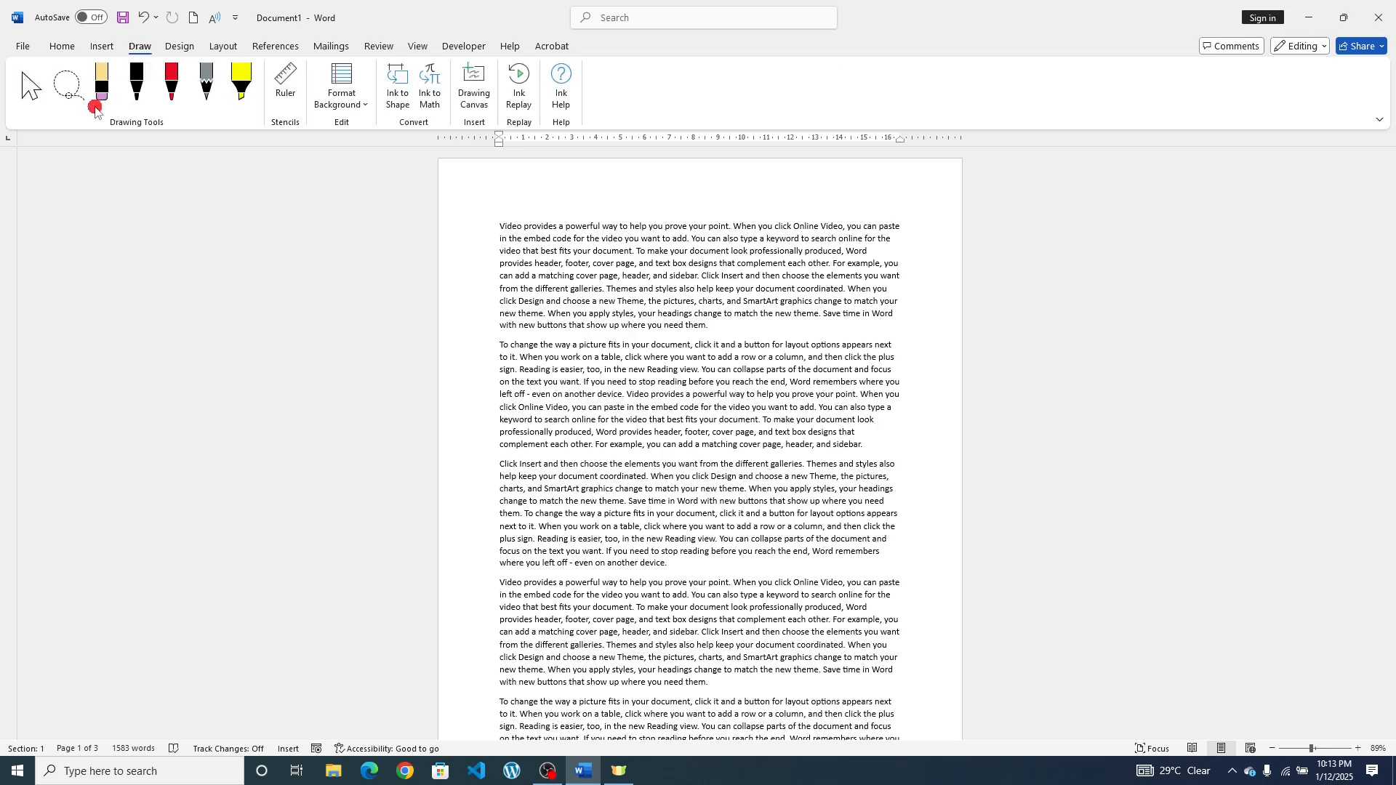
click(63, 46)
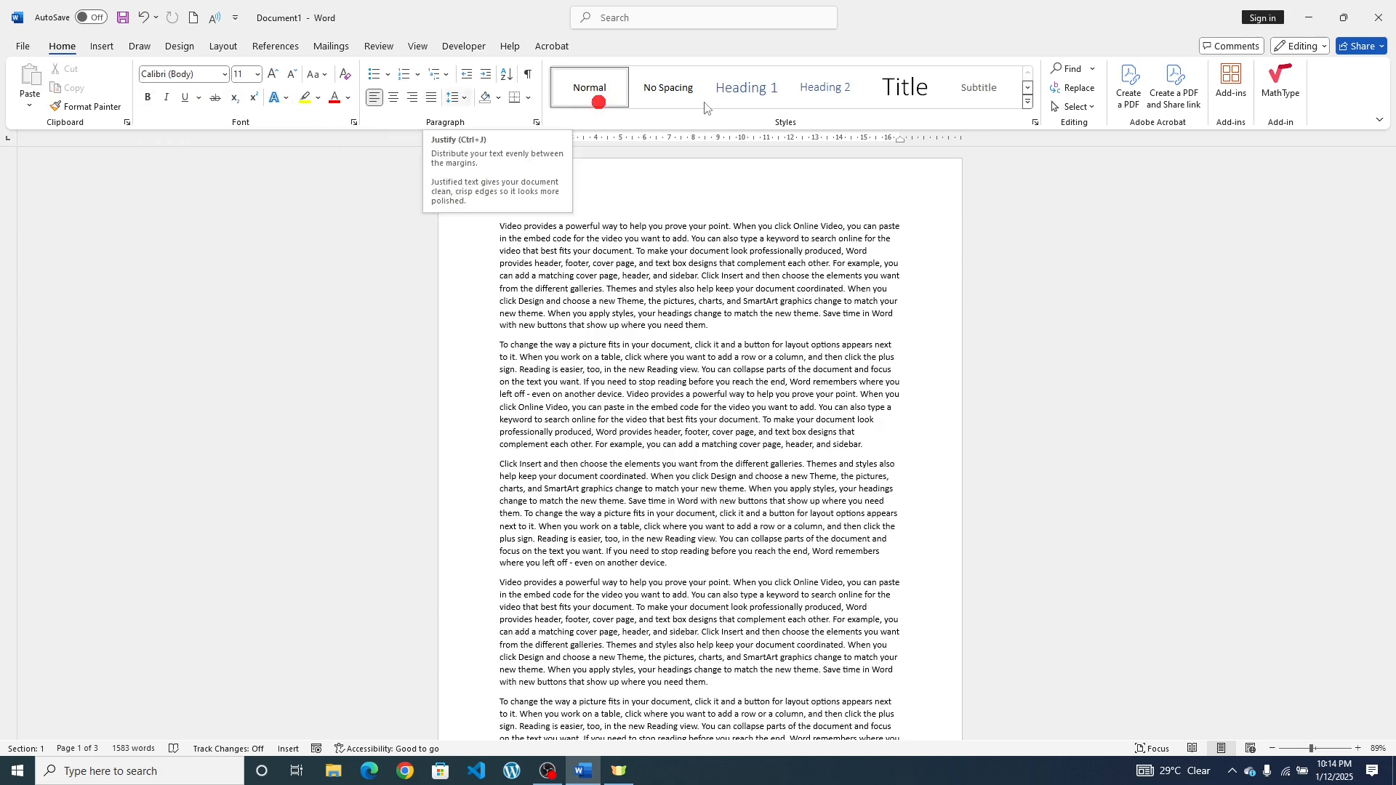
scroll(749, 94, down, 3)
scroll(1047, 98, up, 3)
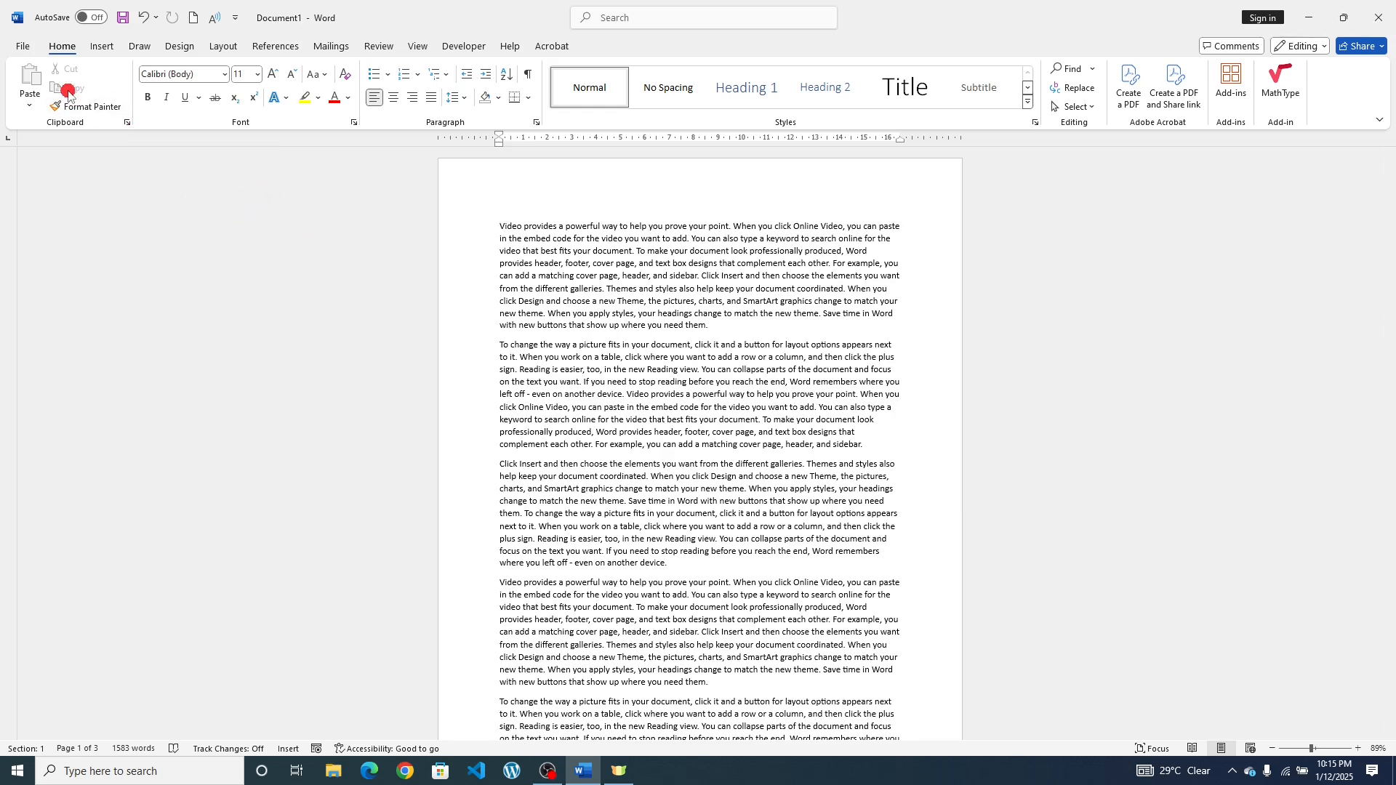
- Show the Clipboard pane and move it slightly up and to the left, directly beneath the ribbon
click(125, 126)
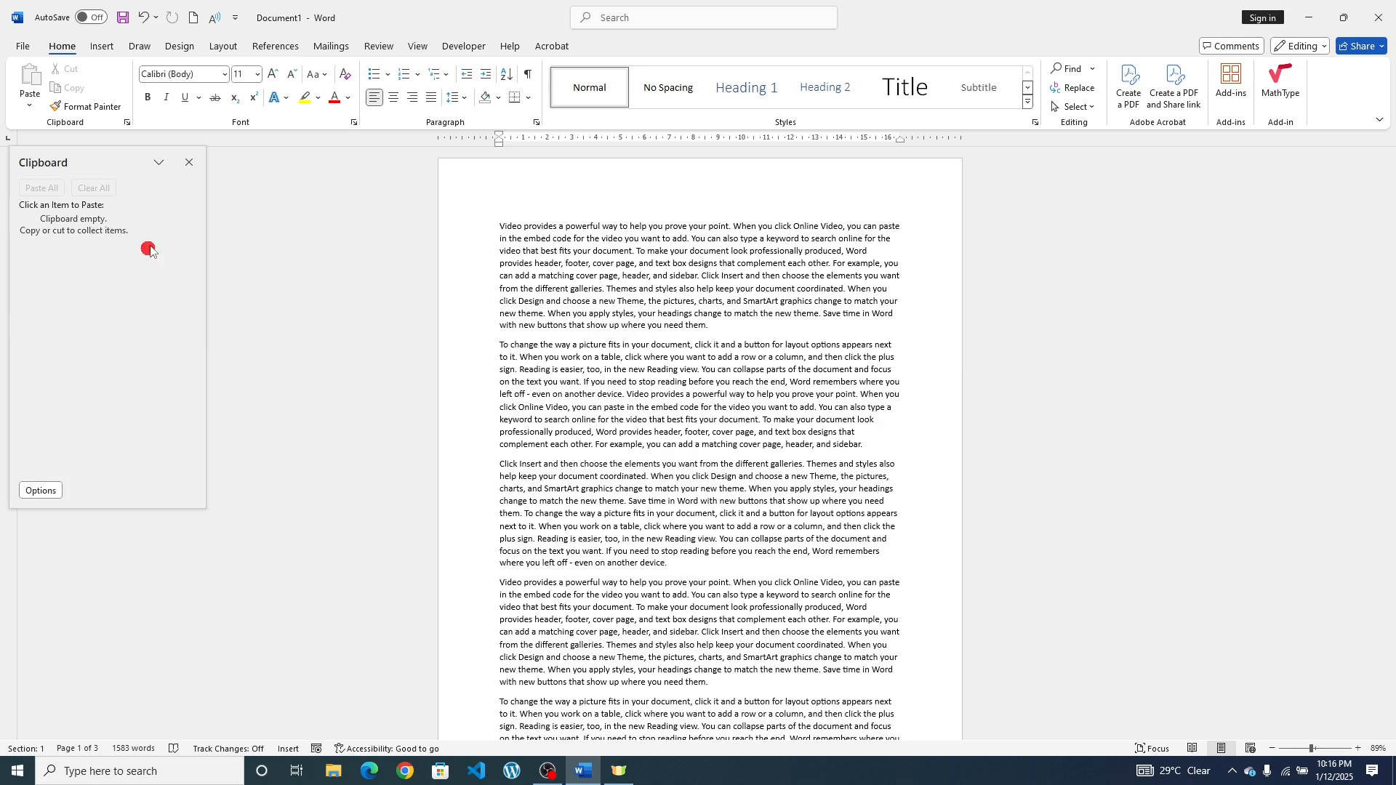
click(189, 162)
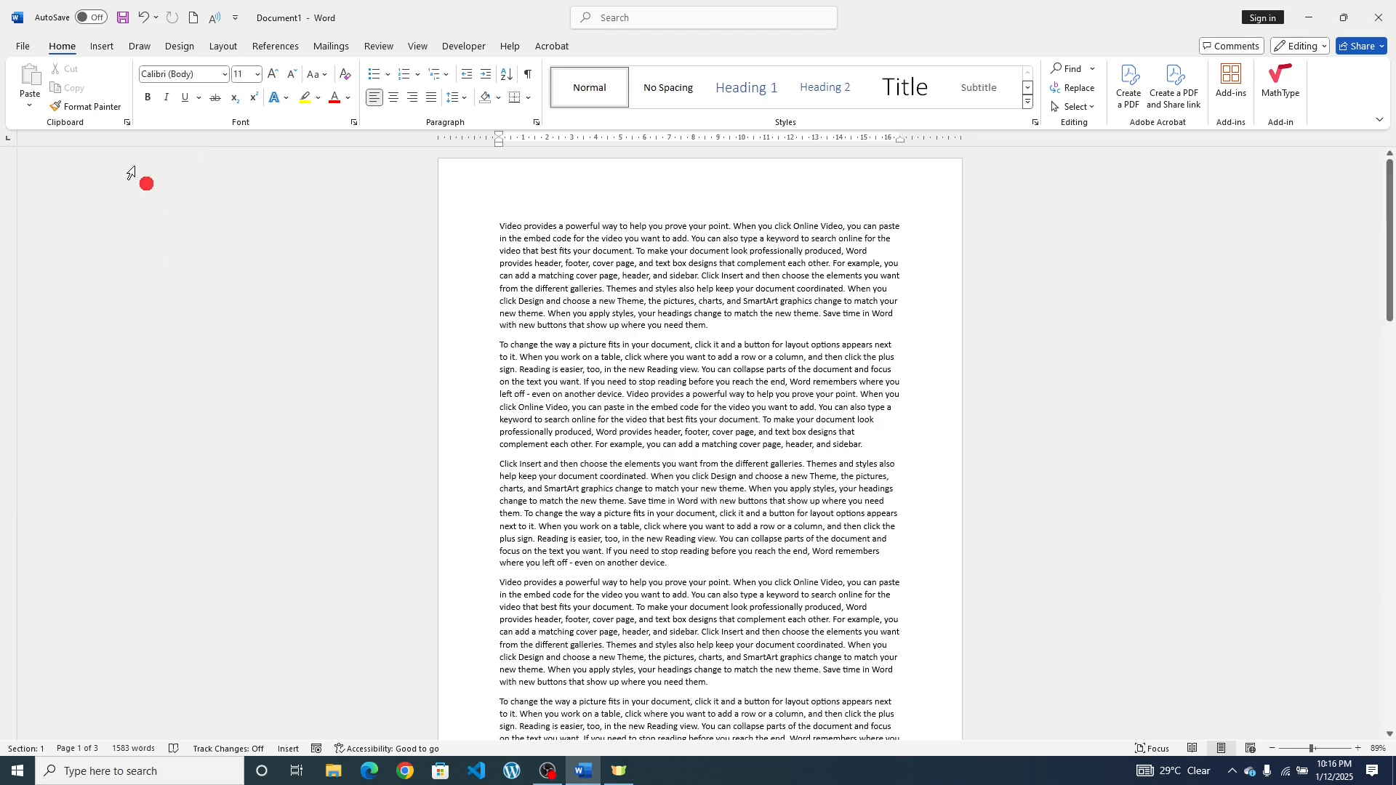
click(126, 123)
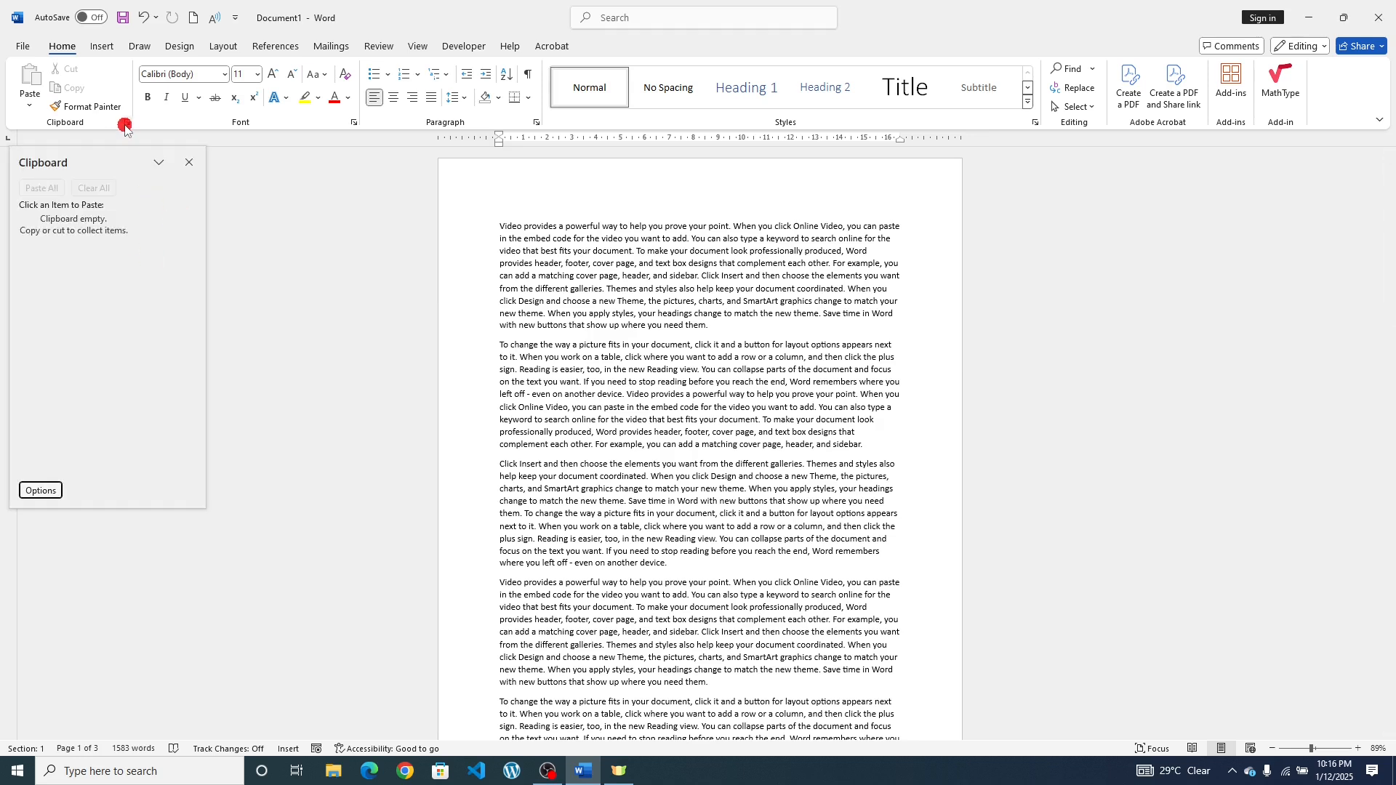
click(160, 164)
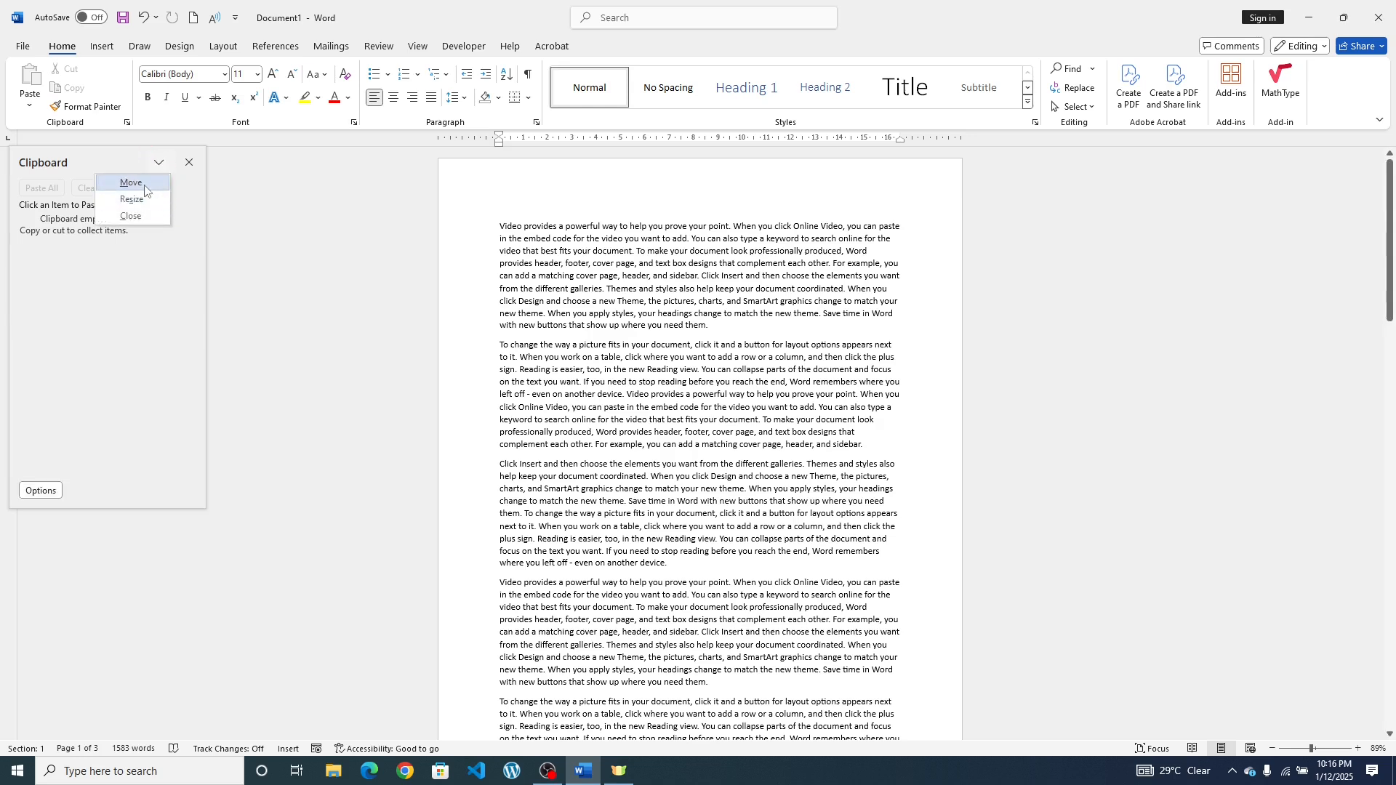
click(132, 183)
drag(103, 165, 122, 145)
- Resize the Clipboard pane to make it taller by extending its lower edge
click(153, 145)
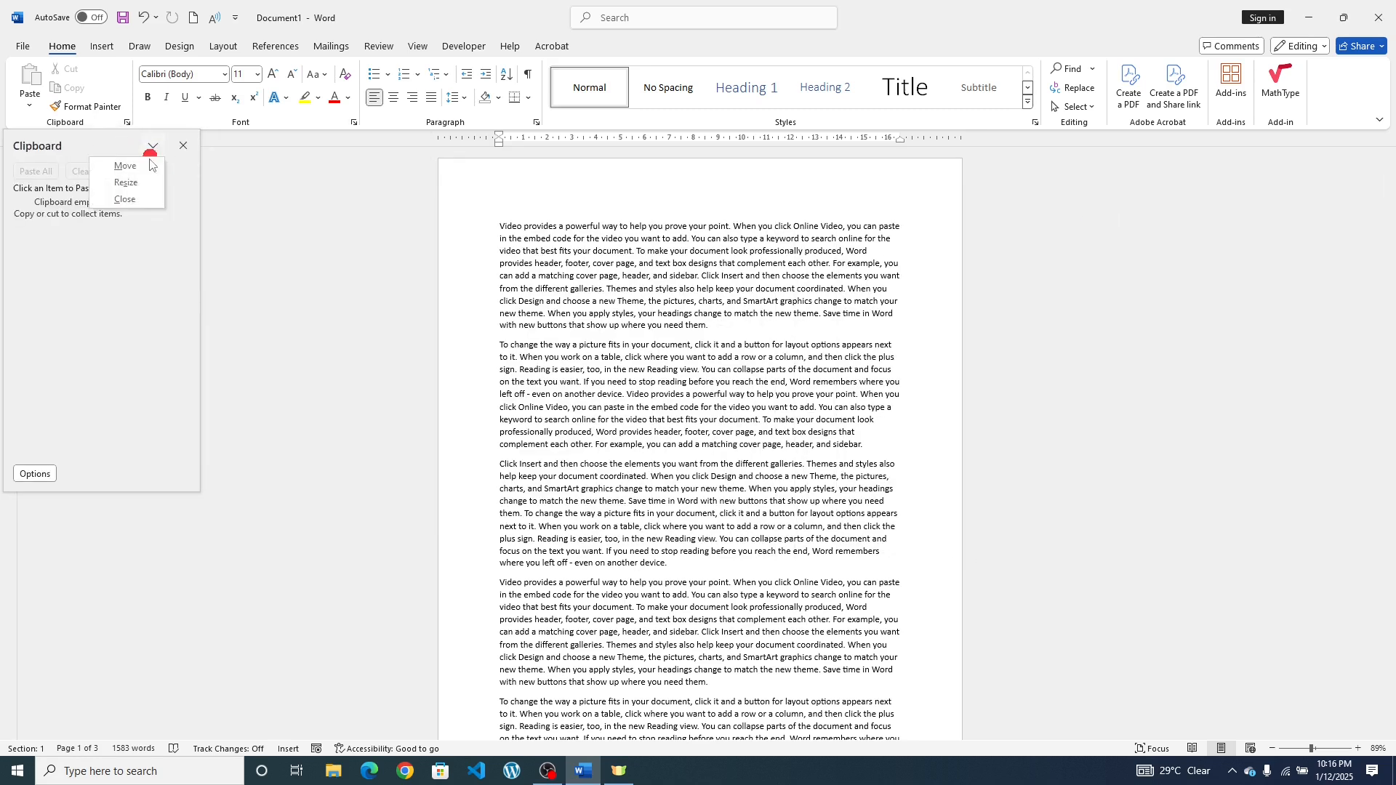
click(137, 182)
mouse_move(200, 493)
mouse_down()
mouse_move(237, 524)
mouse_move(154, 581)
mouse_move(101, 558)
mouse_up()
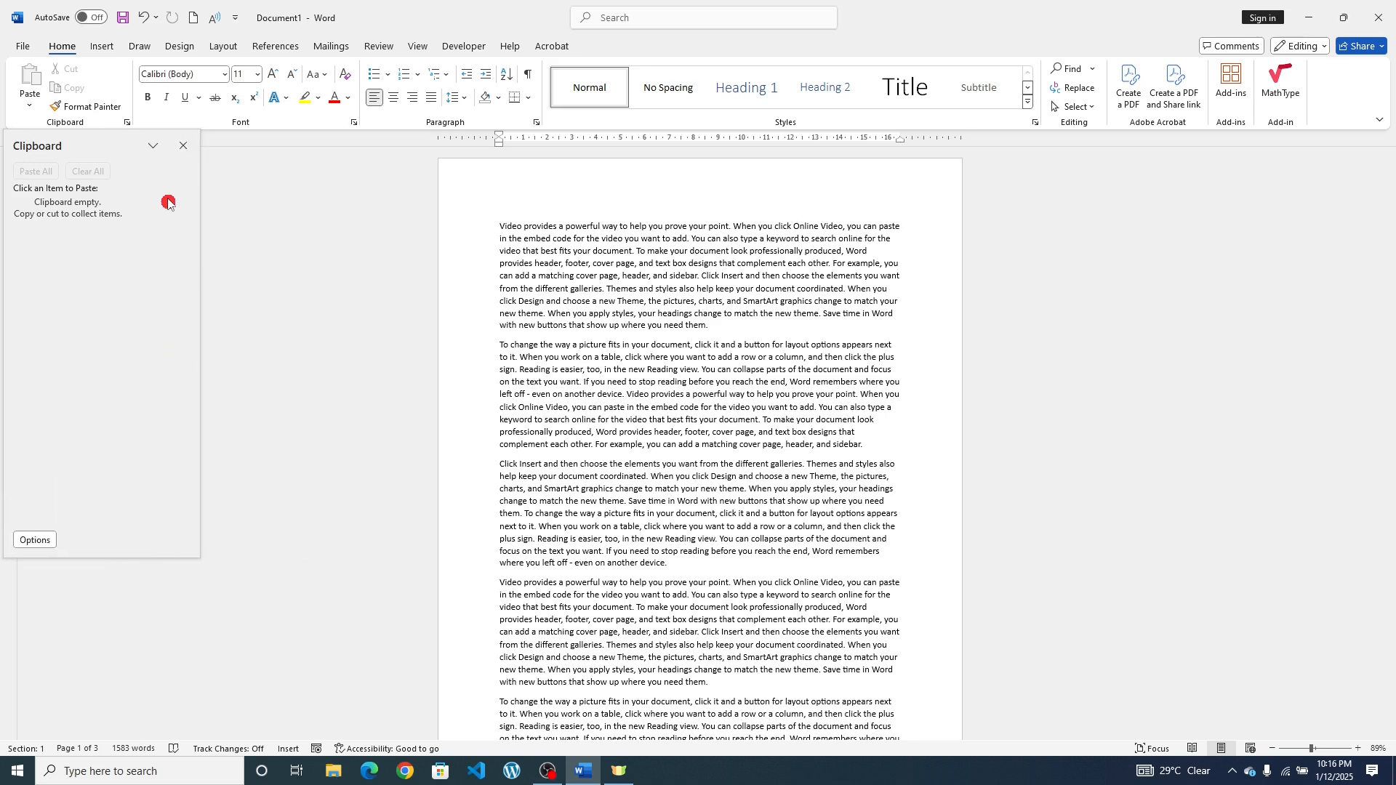
- Close the Clipboard pane, reopen it once, and close it again
click(154, 146)
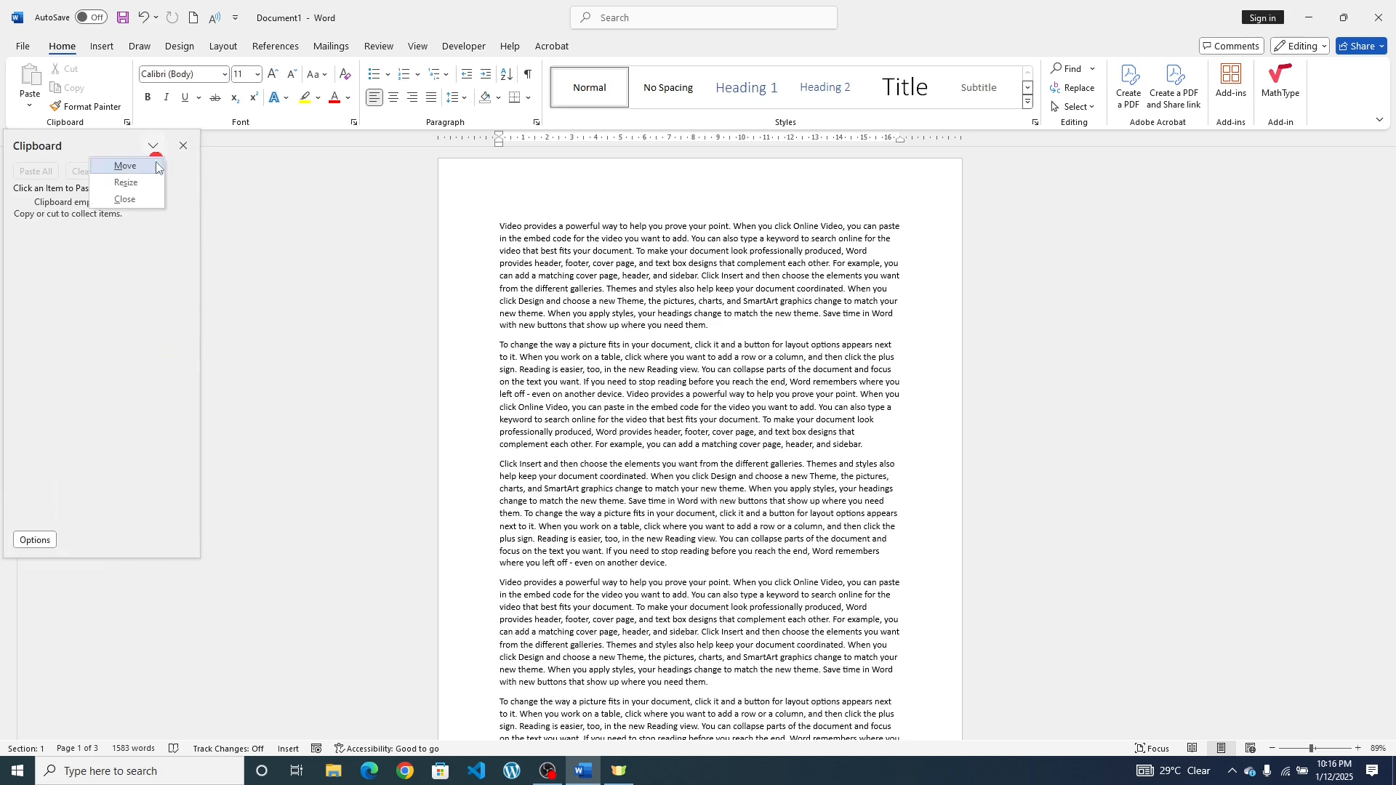
click(139, 210)
click(127, 124)
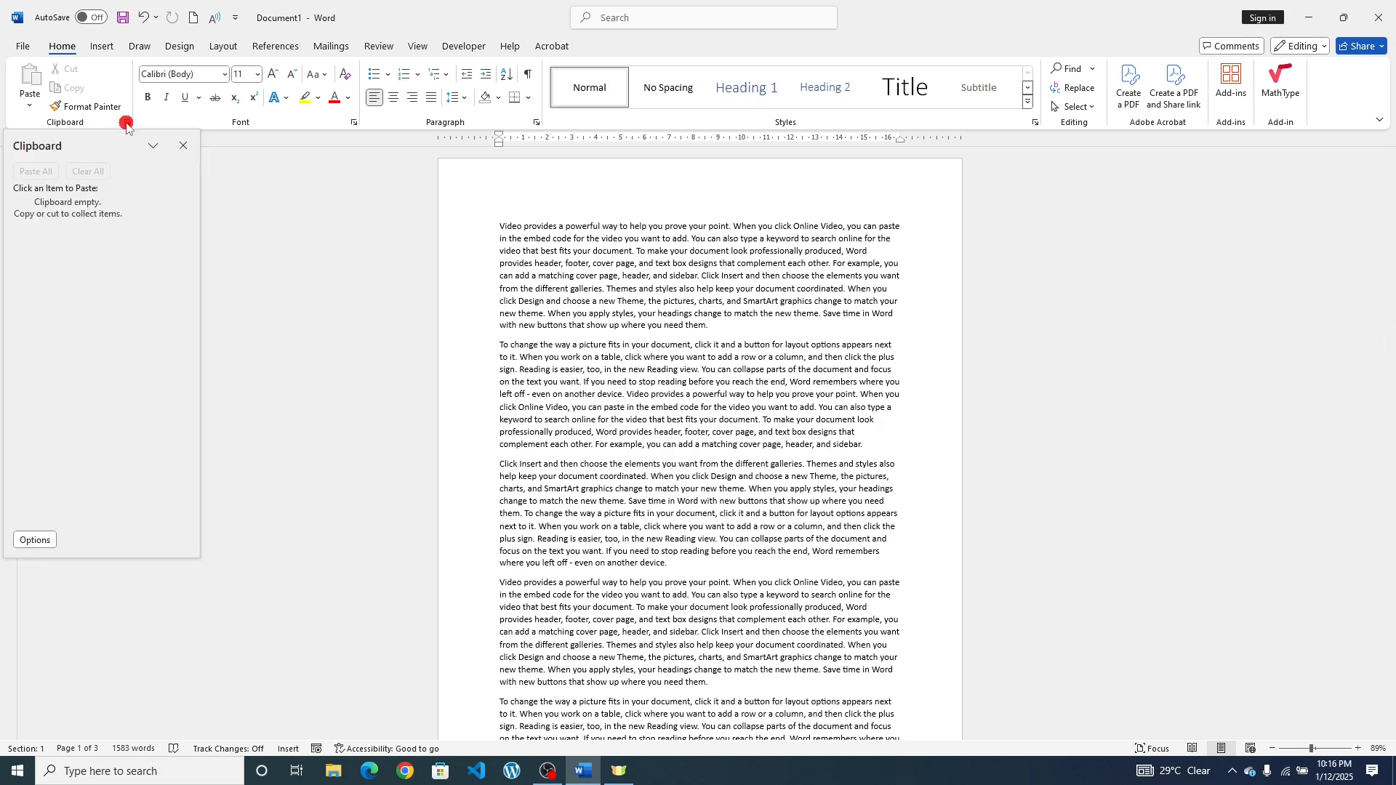
click(183, 149)
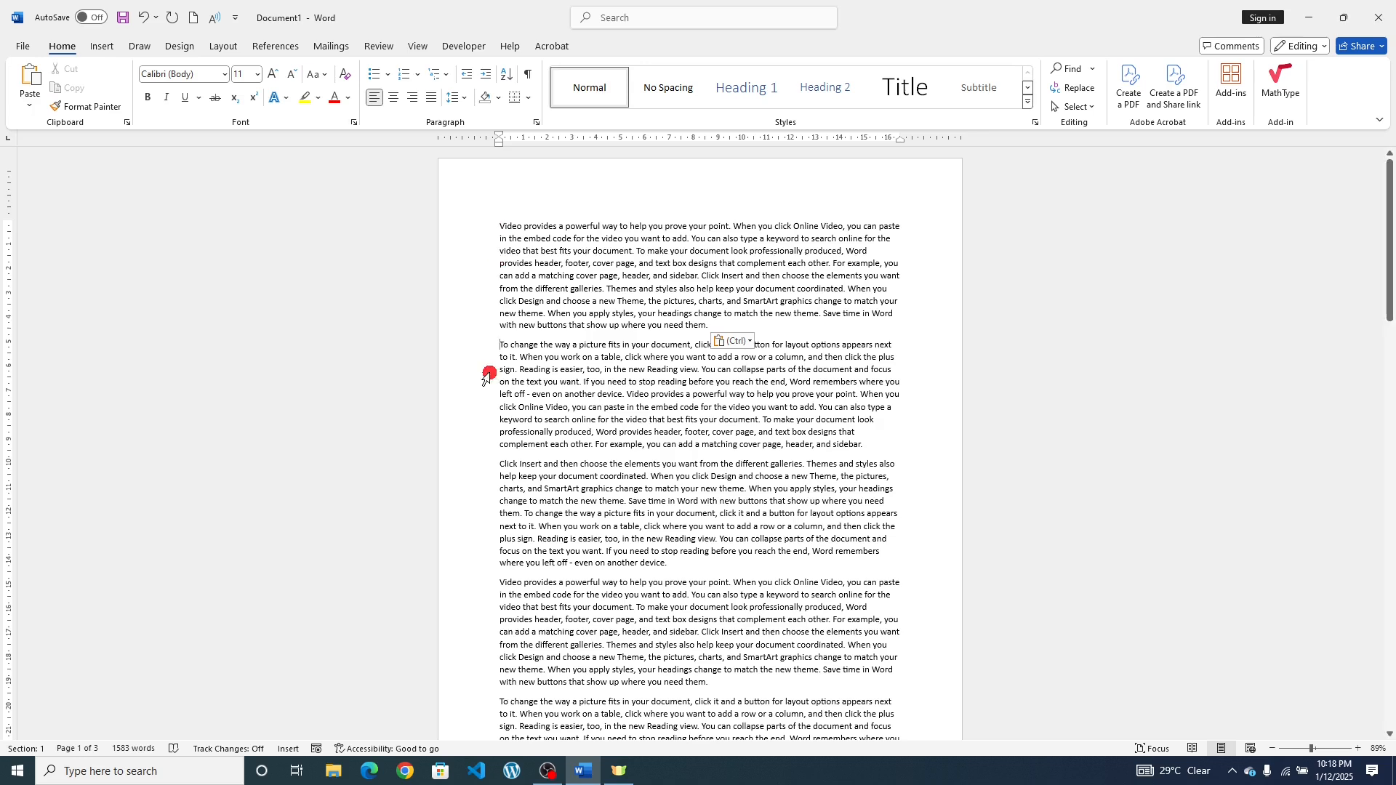
- Copy the document's first paragraph, beginning "Video provides a powerful way", to the clipboard
drag(501, 227, 663, 313)
key(ctrl+c)
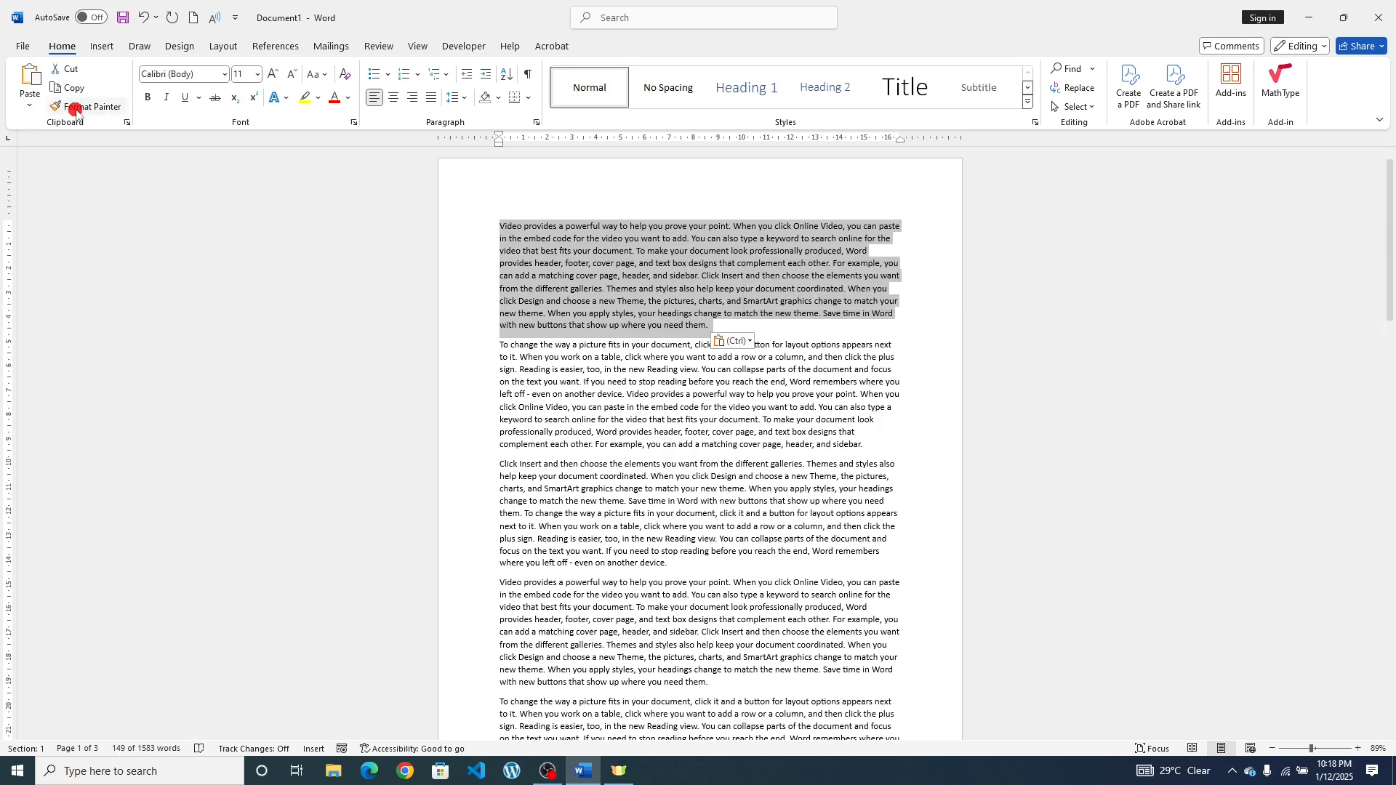
click(73, 87)
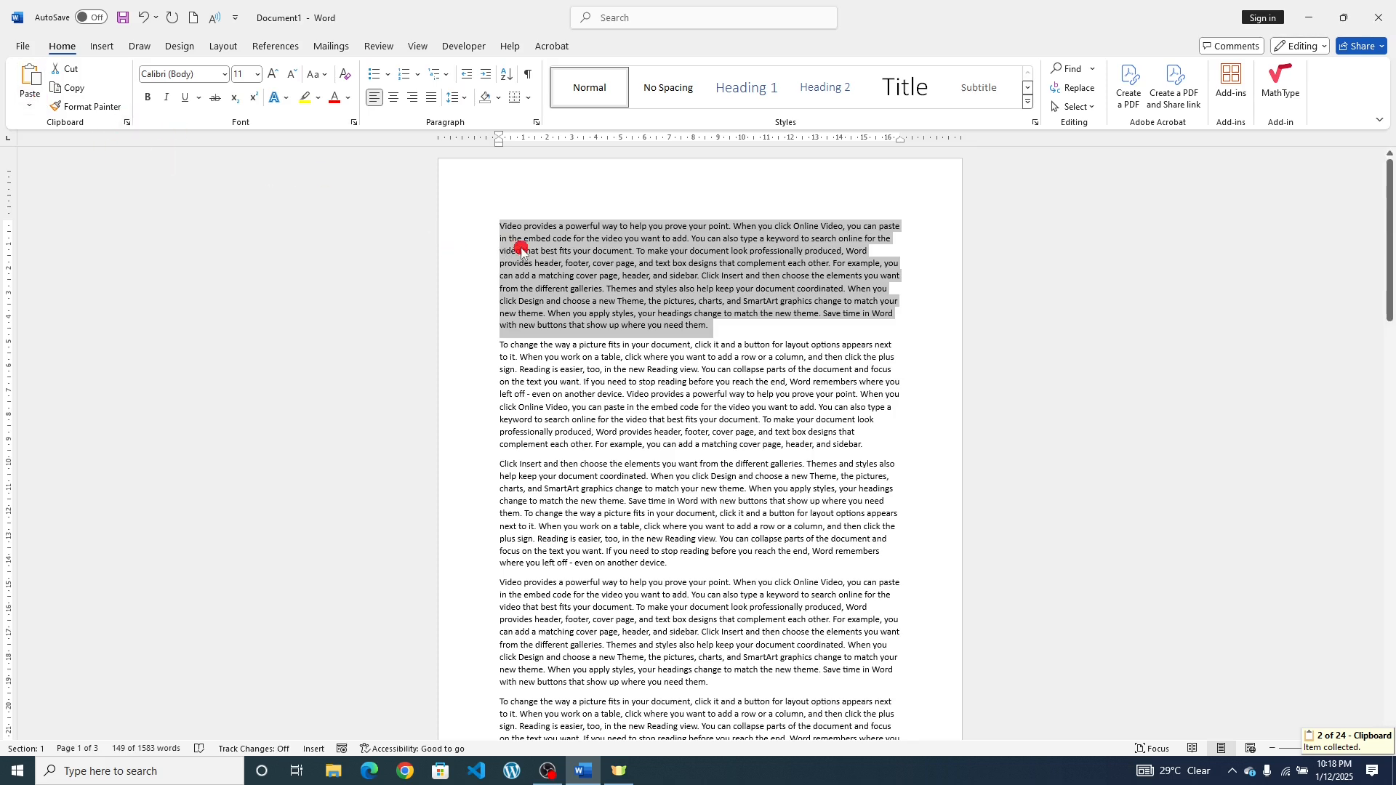
- Show the Clipboard pane and delete the first of the two duplicate collected items
click(128, 125)
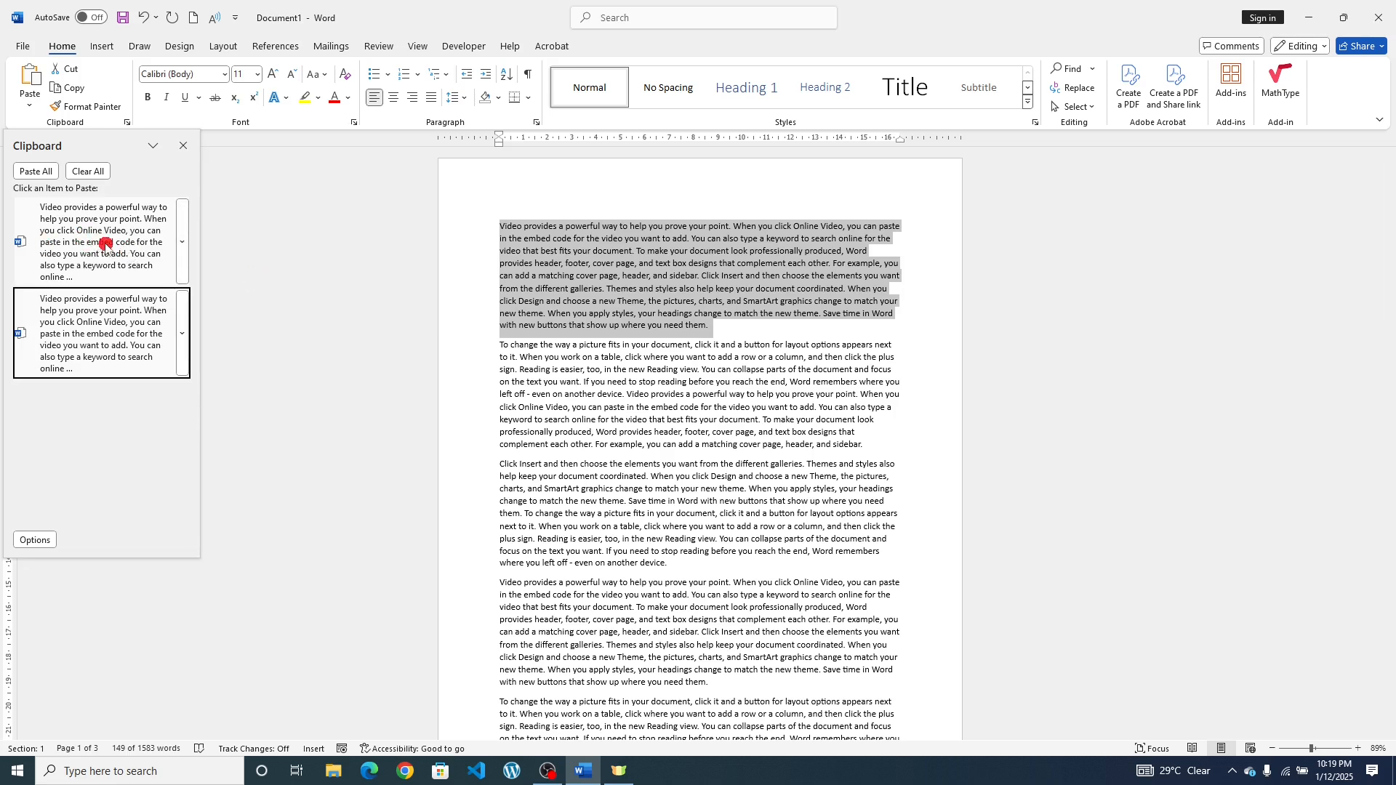
click(180, 240)
click(168, 318)
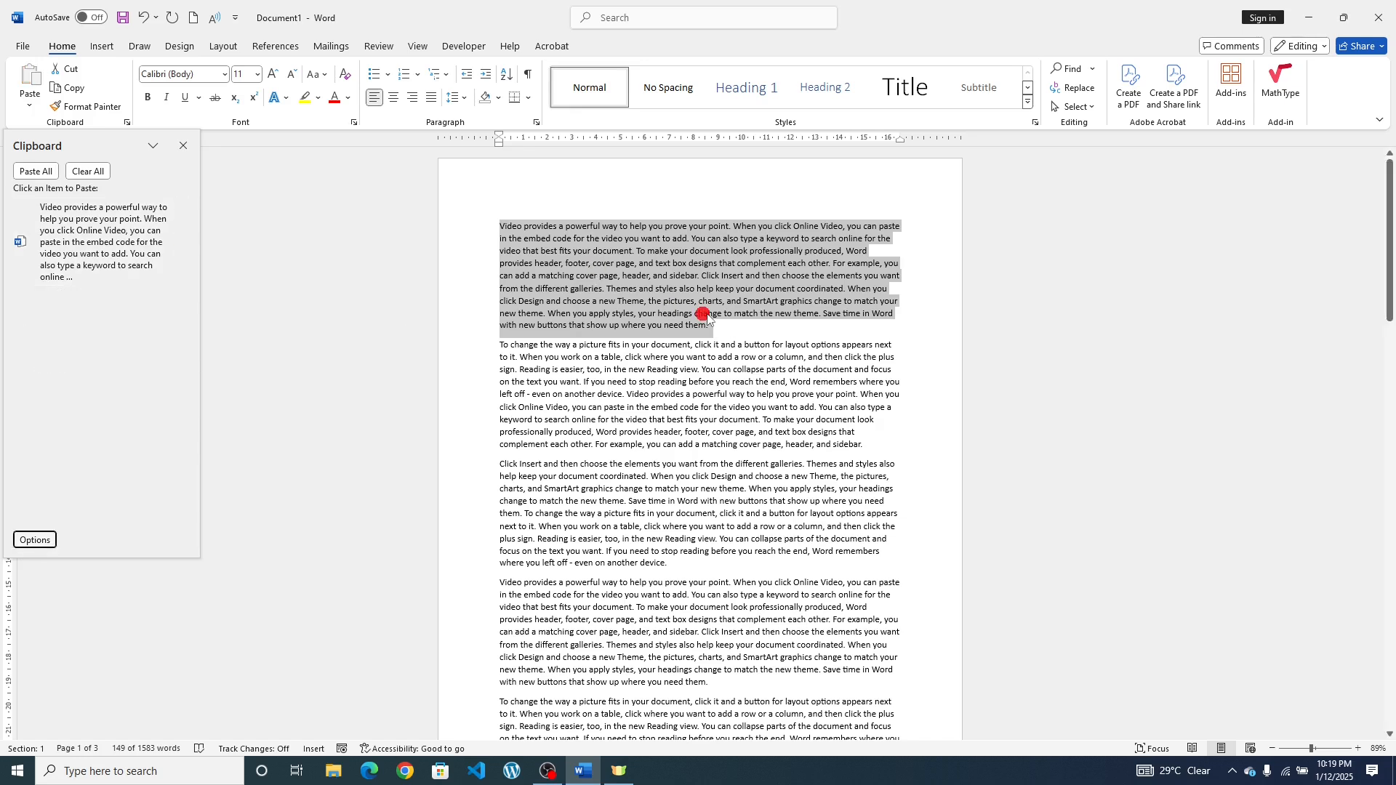
- Paste the collected Clipboard item into a new paragraph after the second paragraph, which ends with "header, and sidebar."
click(730, 334)
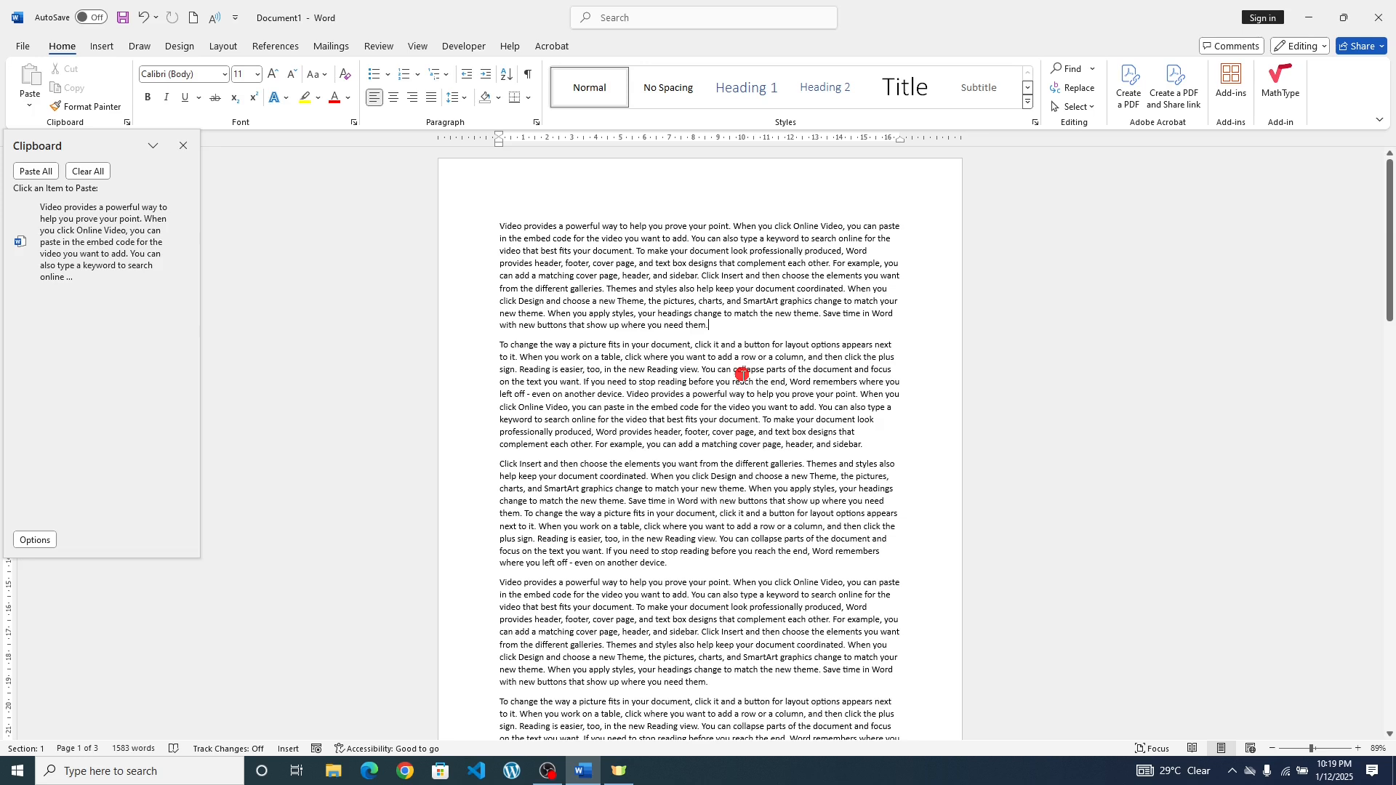
click(876, 448)
key(Return)
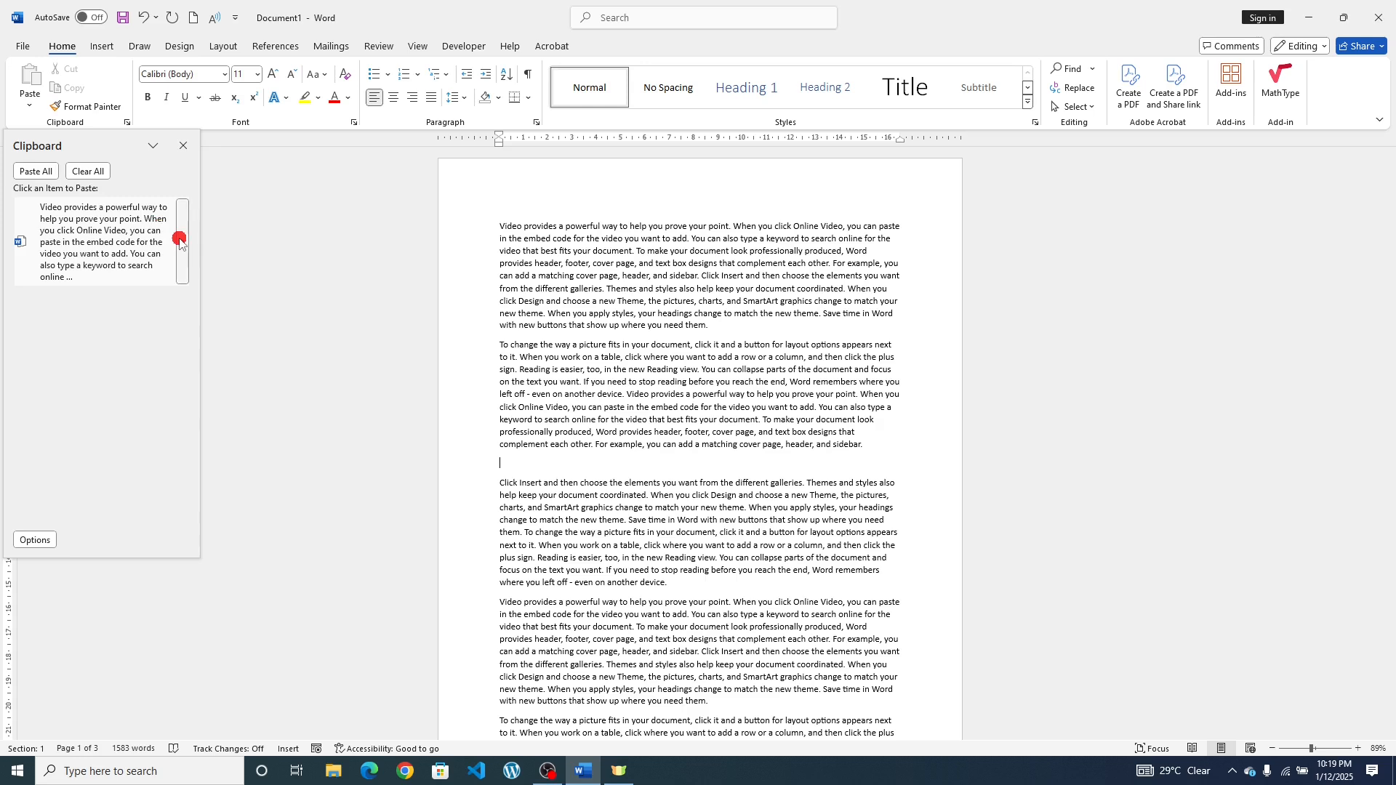
click(182, 242)
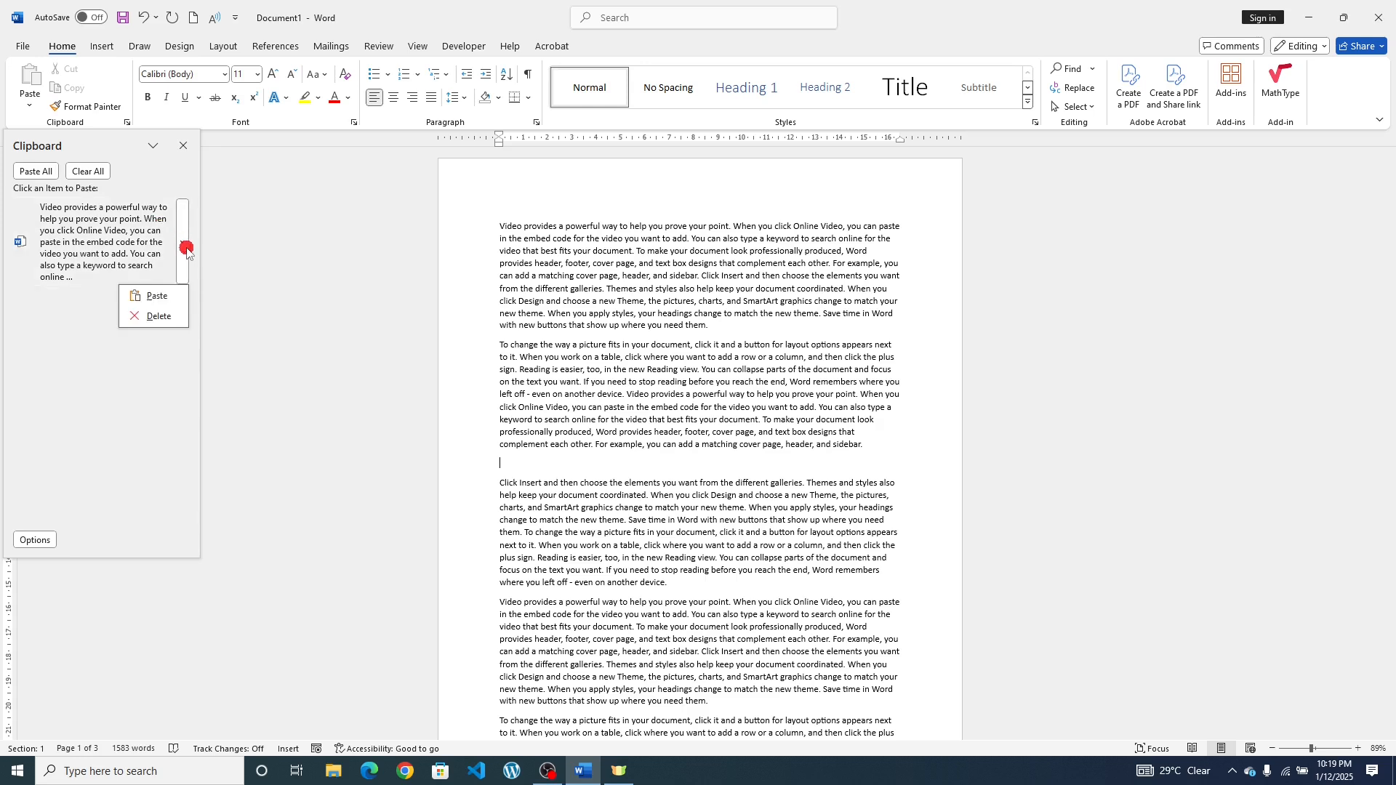
click(153, 296)
click(695, 475)
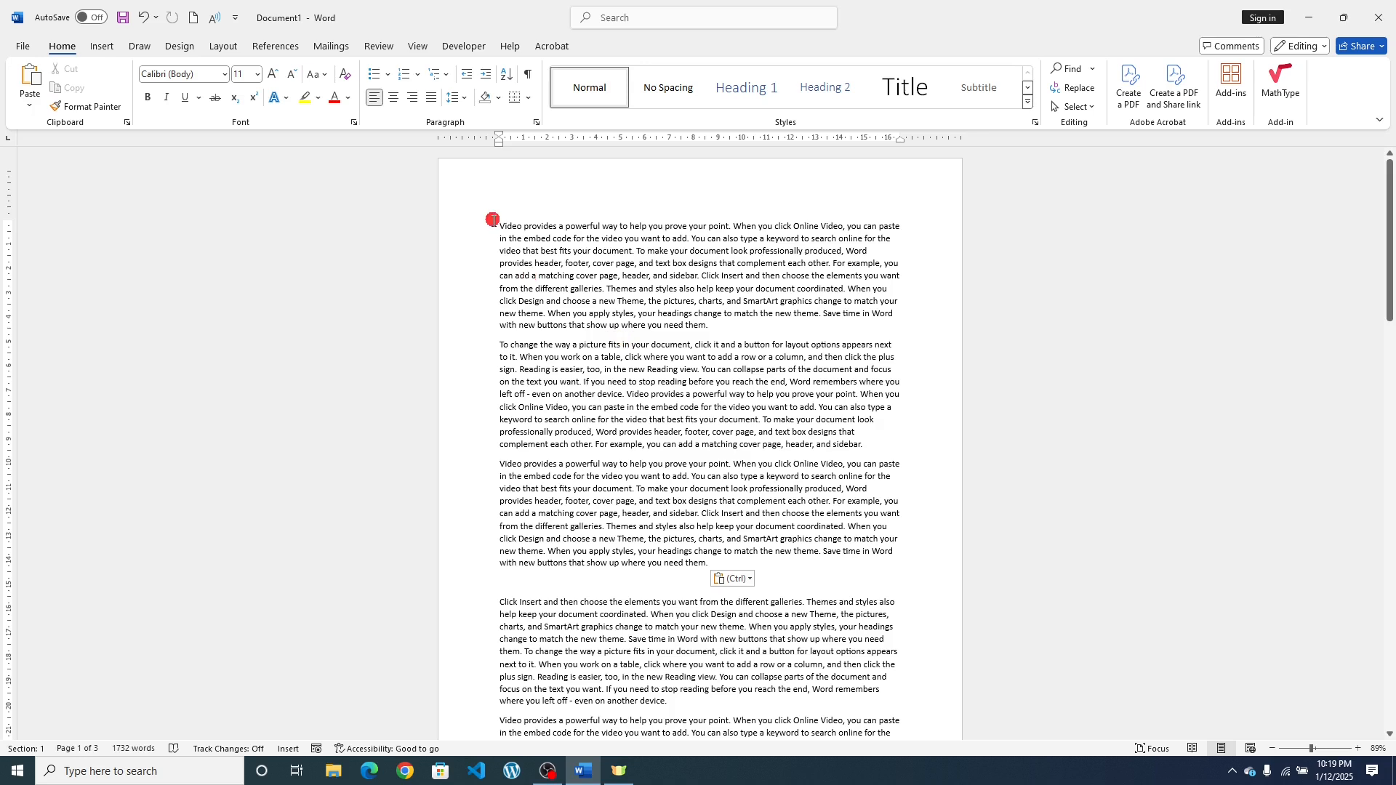
scroll(511, 245, down, 2)
scroll(511, 245, down, 1)
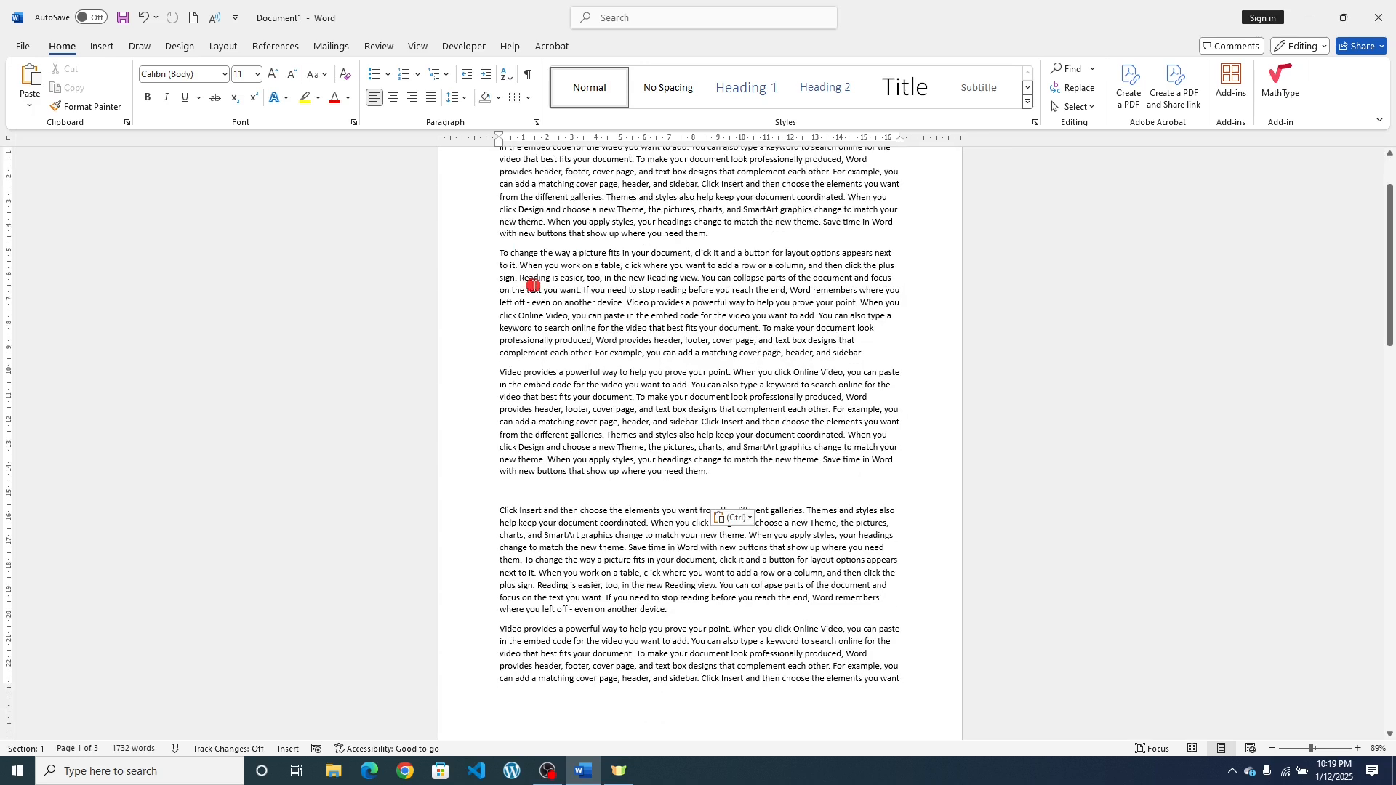
scroll(538, 268, down, 1)
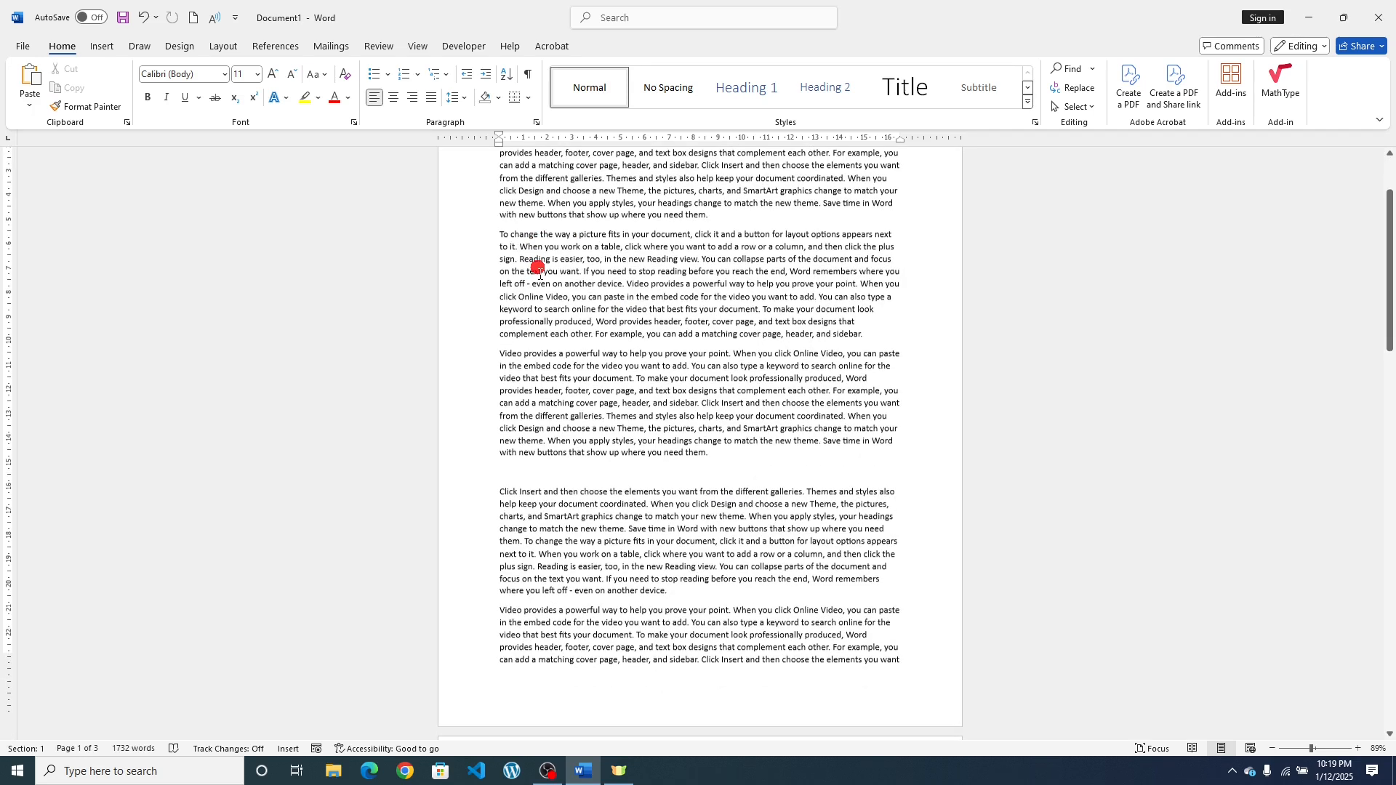
scroll(541, 275, down, 1)
drag(499, 311, 727, 422)
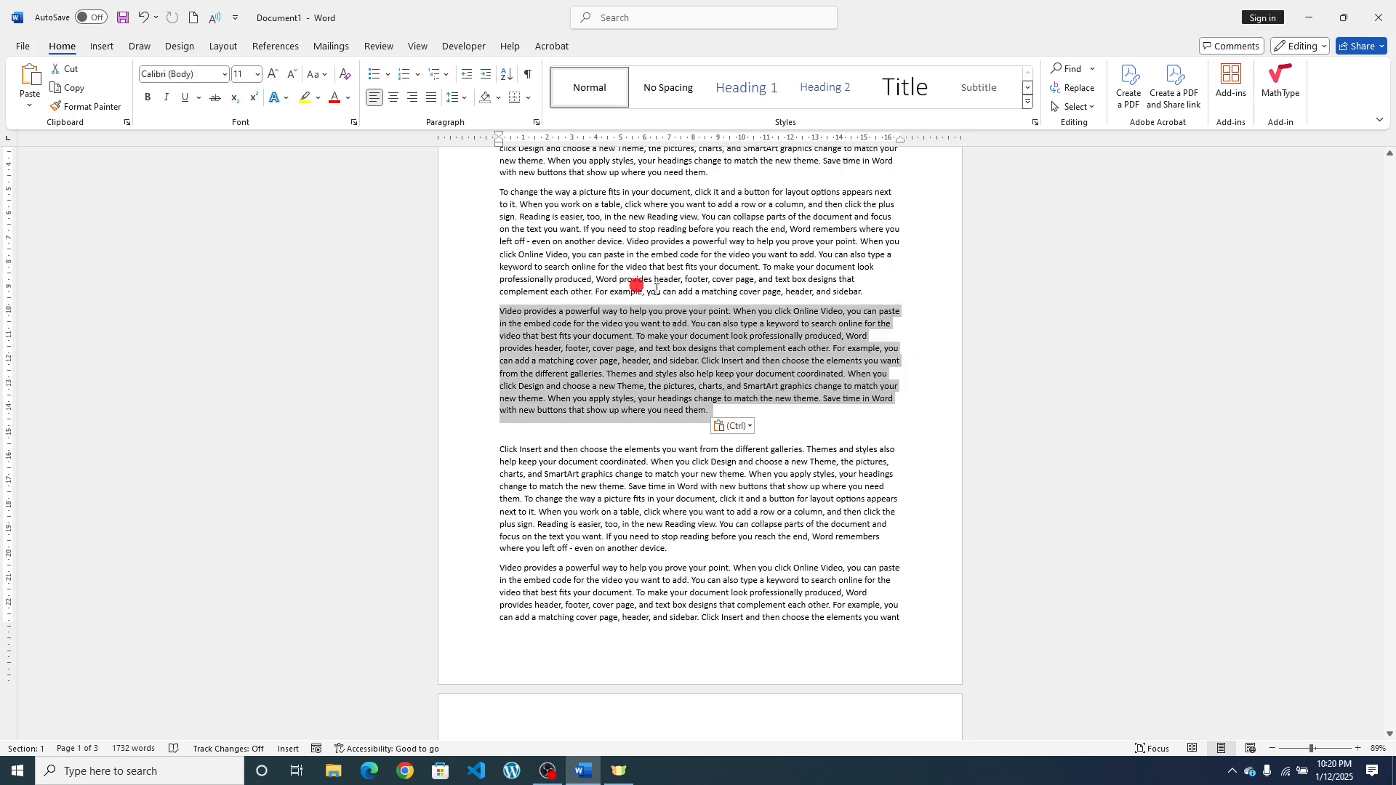
- Insert three blank lines at the start of page 2, before the text "from the different galleries"
scroll(637, 429, down, 1)
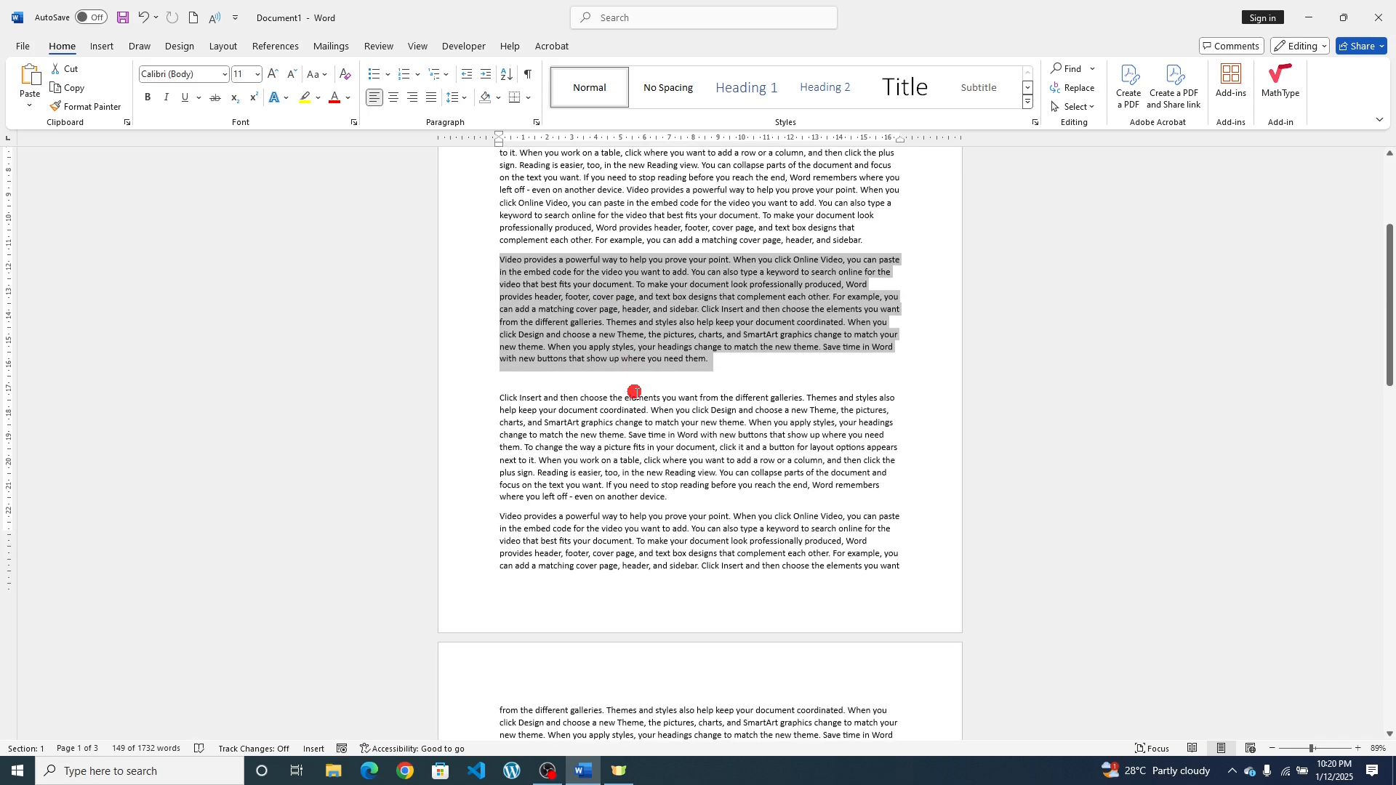
scroll(635, 392, down, 3)
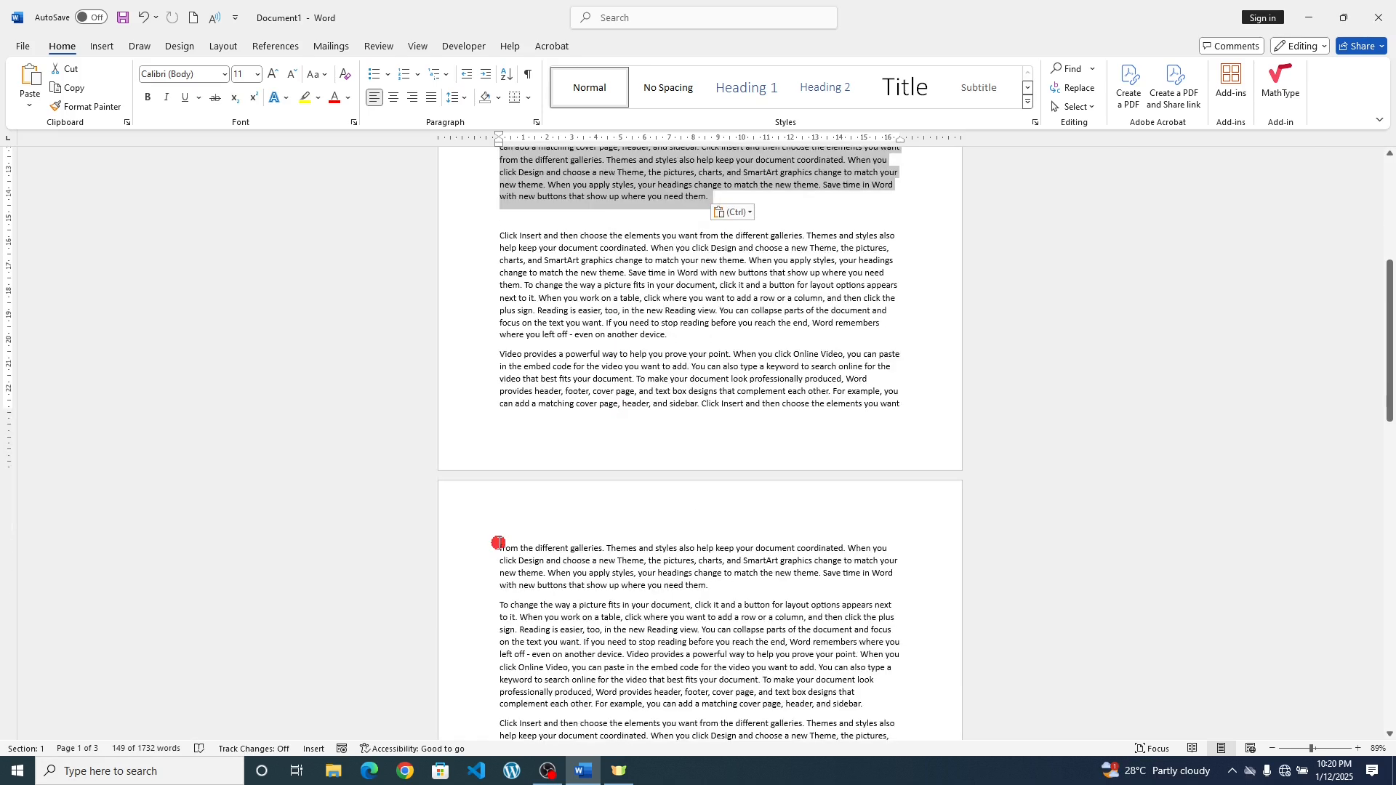
click(499, 543)
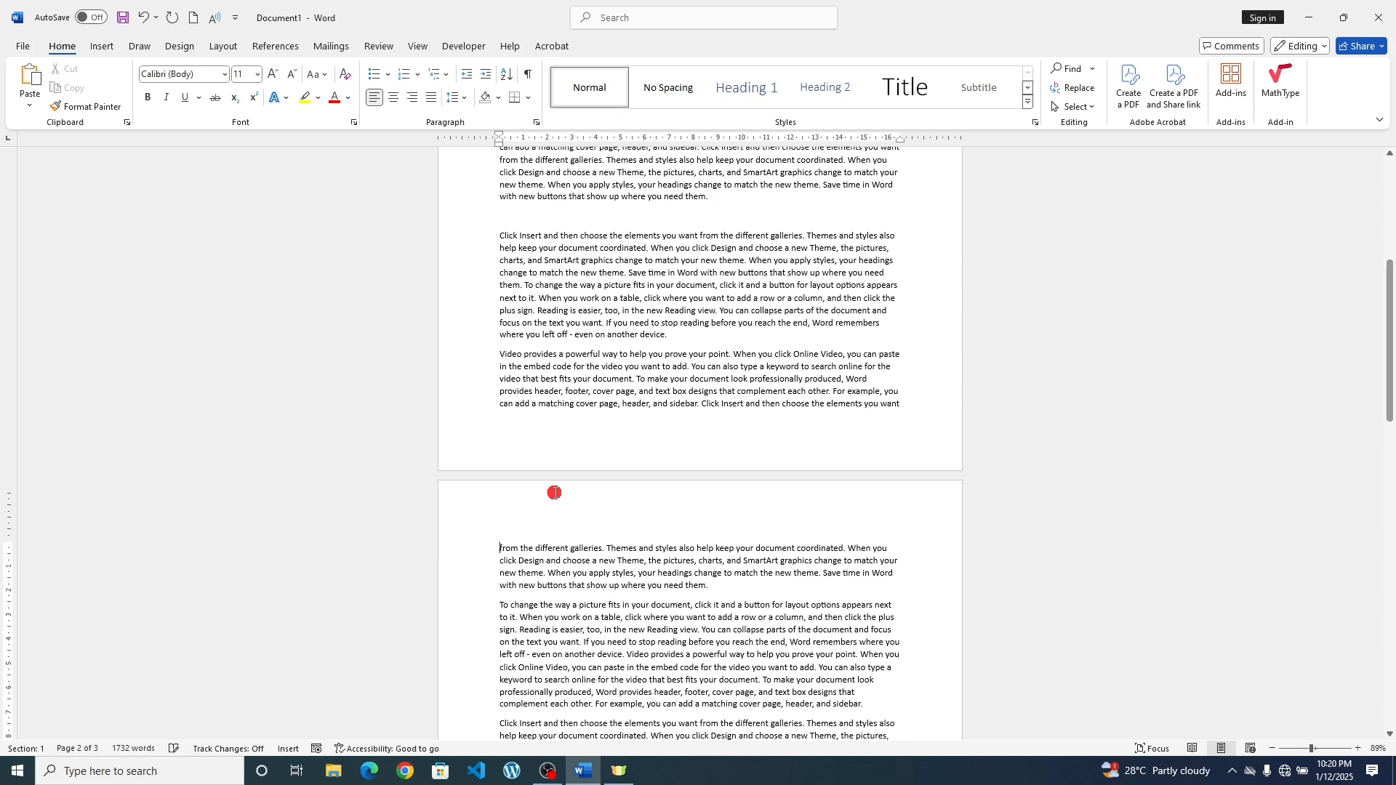
key(Return)
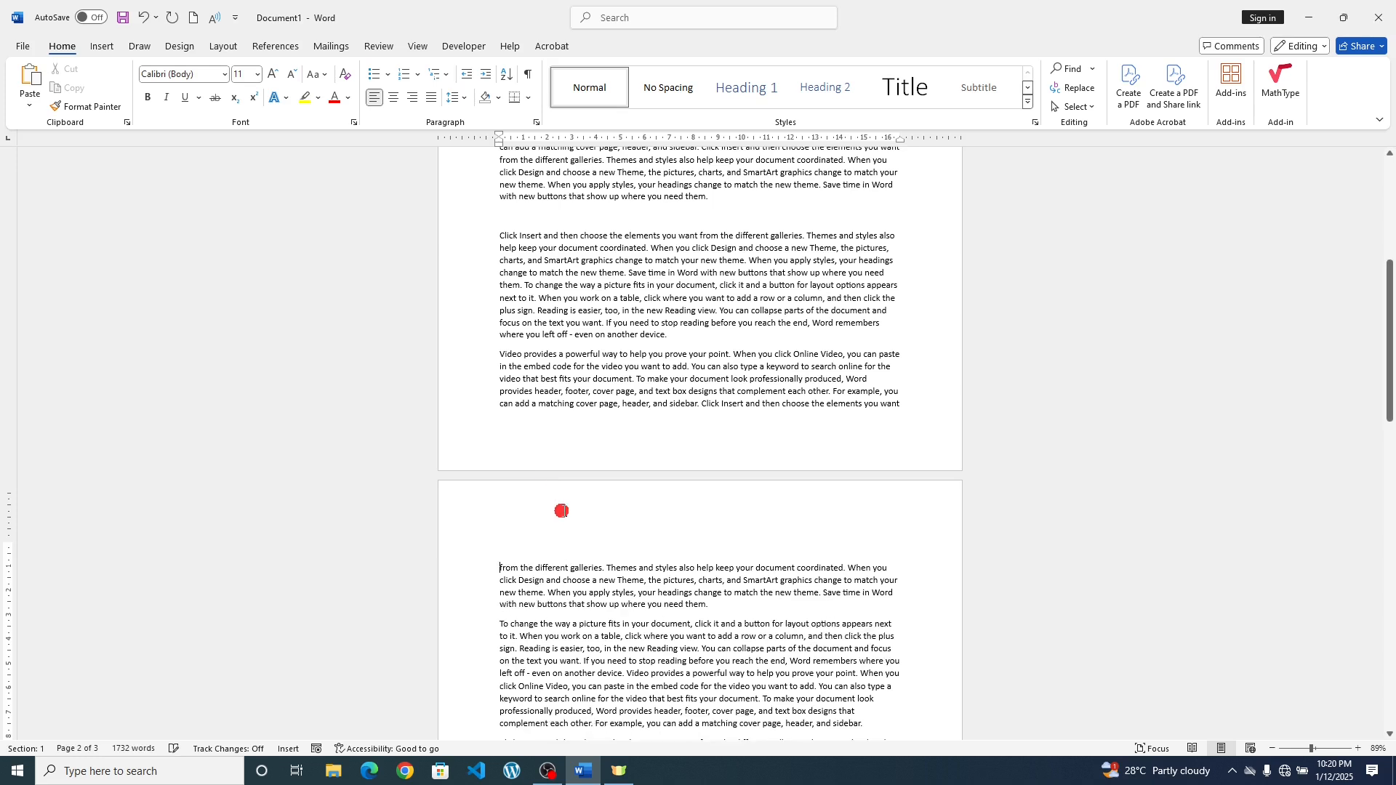
key(Return)
key(Return)
scroll(564, 336, down, 1)
- Cut the pasted "Video provides a powerful way" paragraph above the blank line on page 1
scroll(564, 336, up, 3)
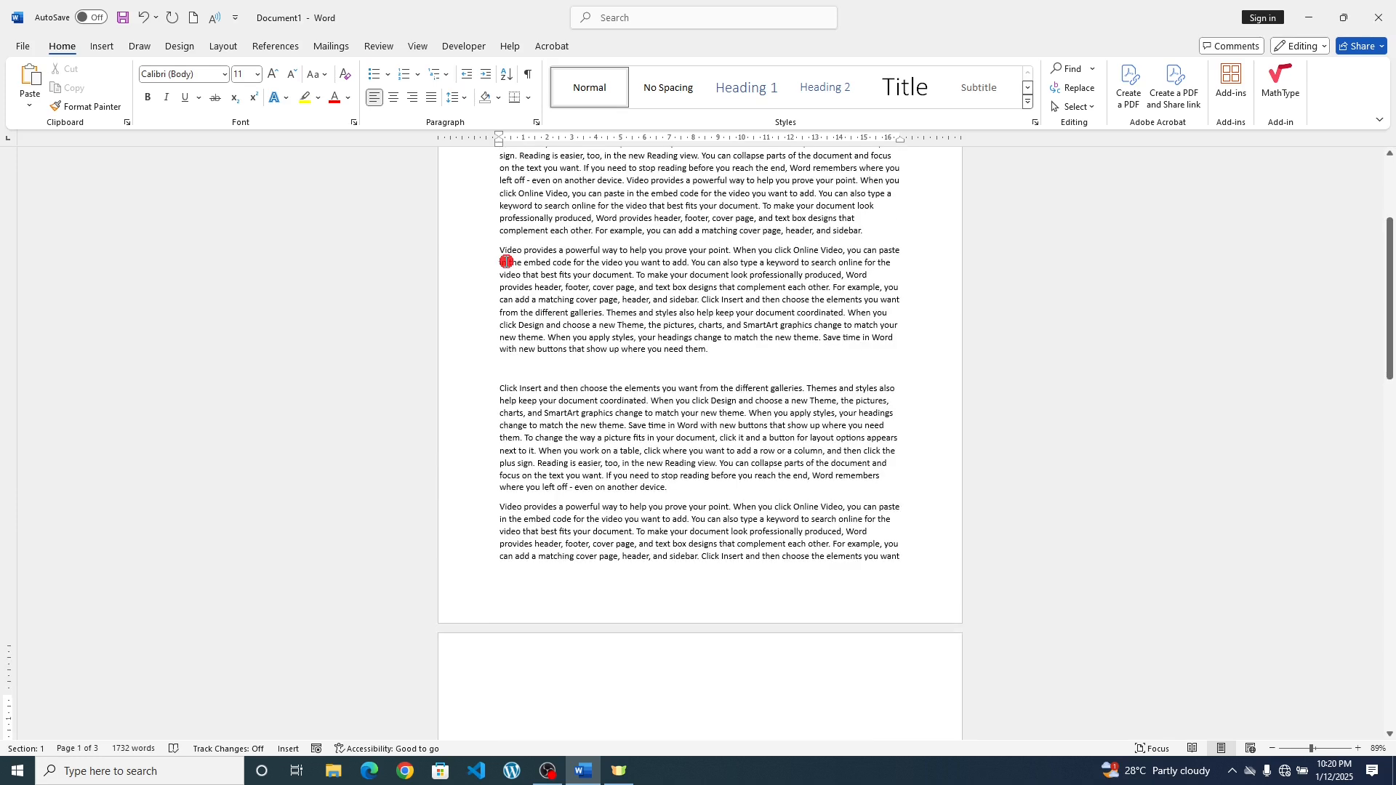
click(496, 249)
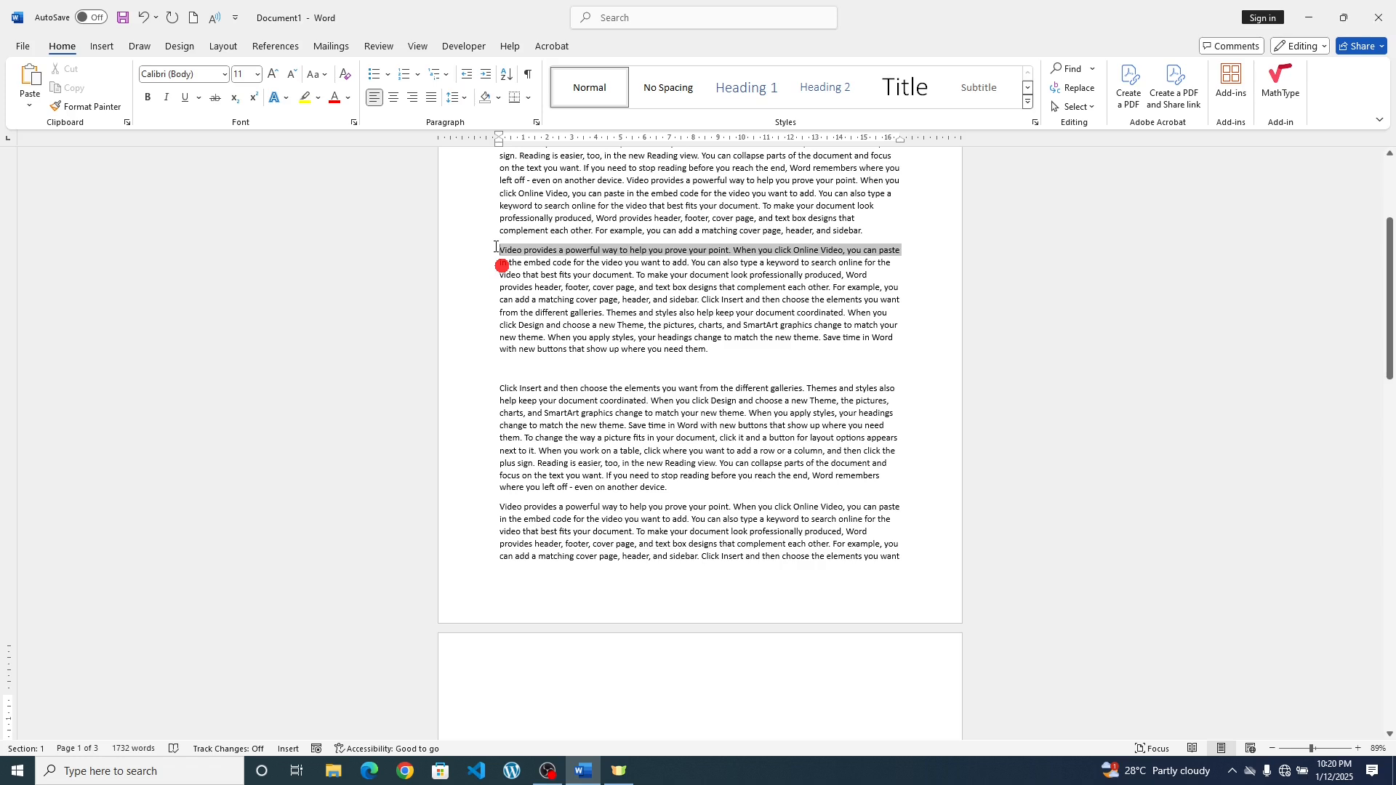
drag(496, 247, 716, 355)
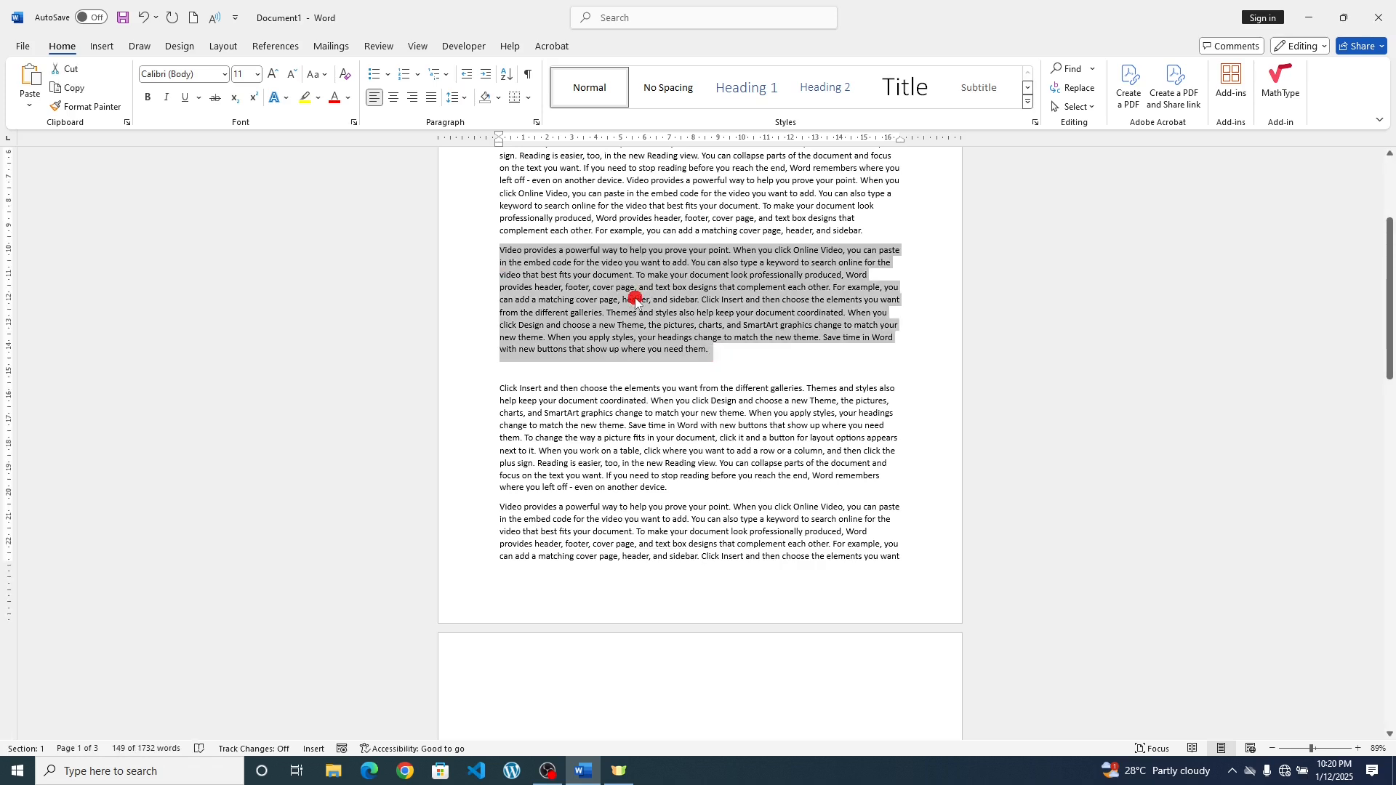
click(70, 70)
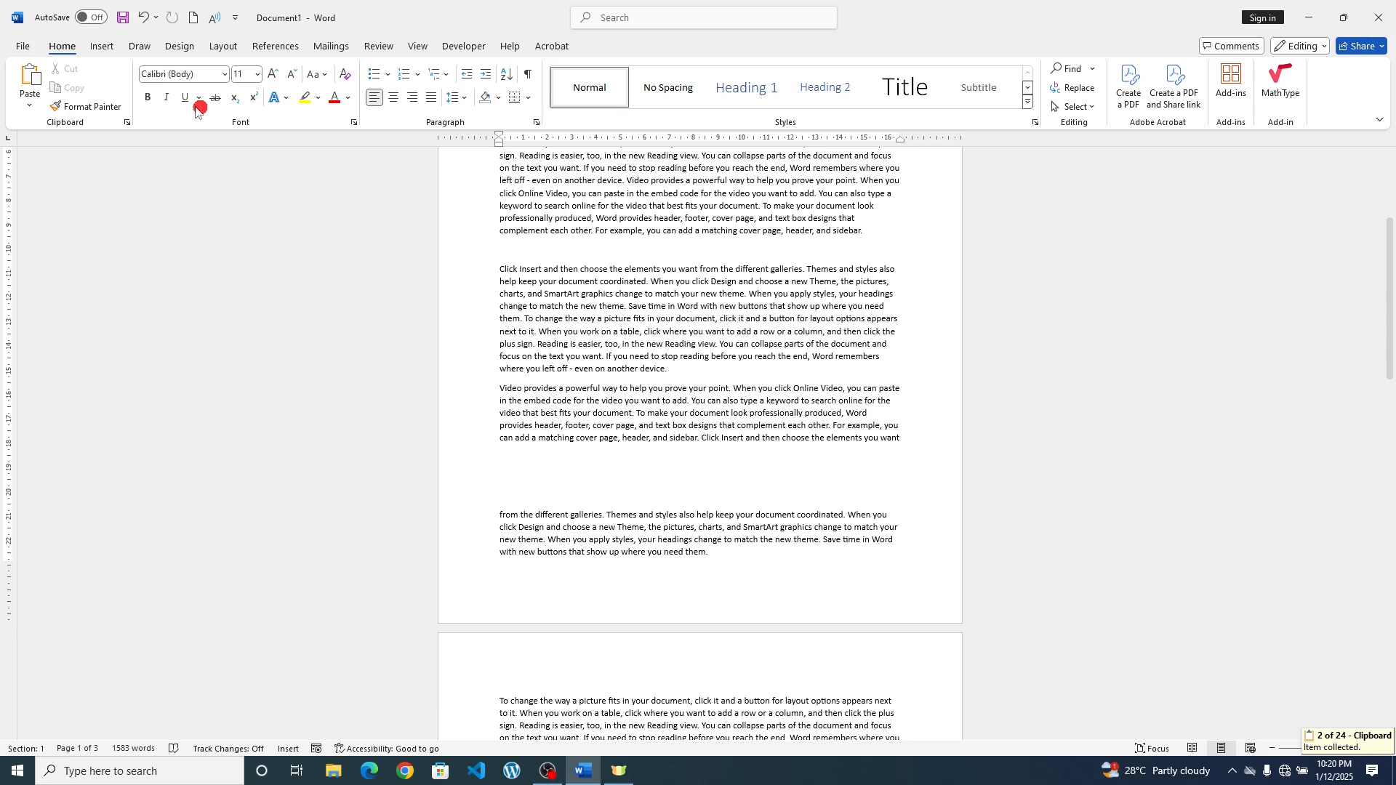
- Show the Clipboard pane and paste its second collected item into the gap above the "Click Insert and then choose" paragraph on page 1
click(128, 123)
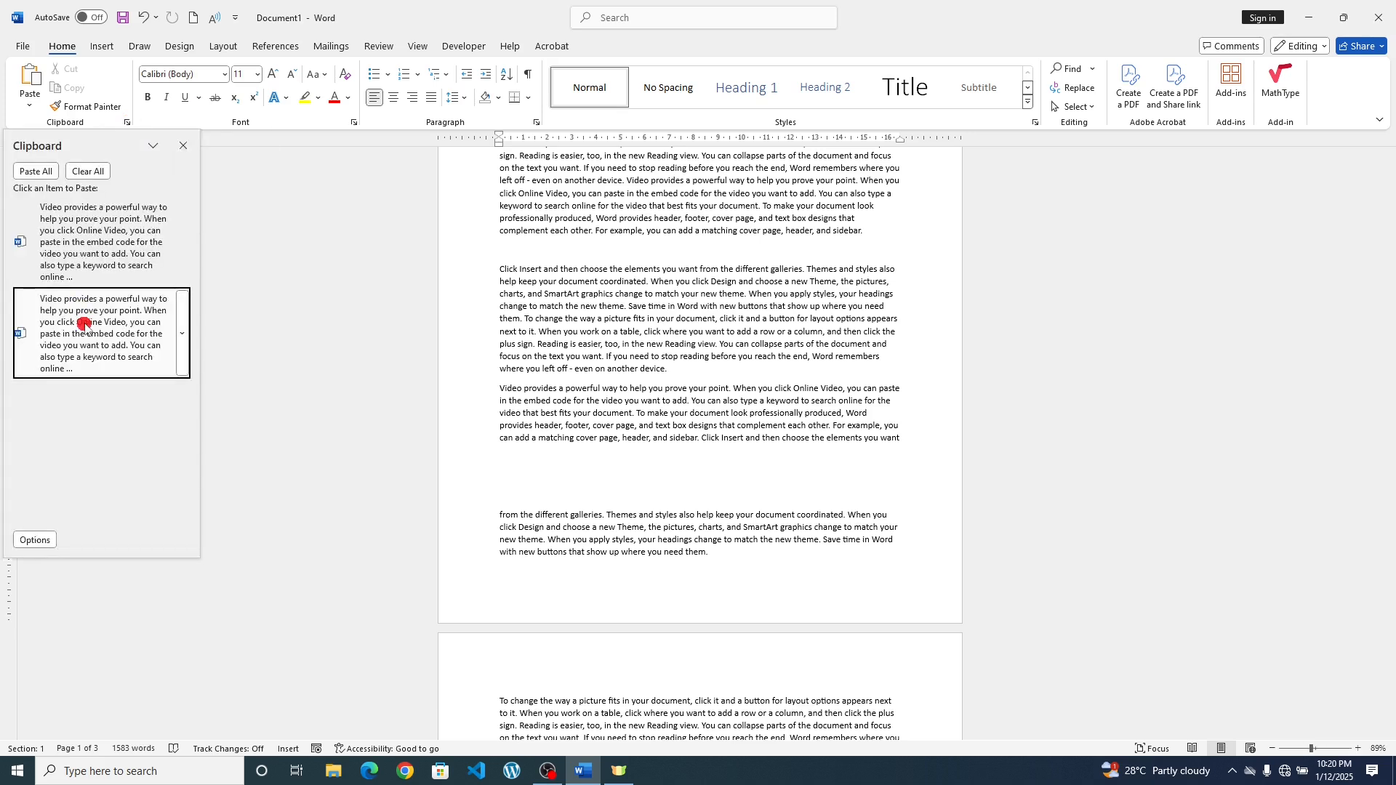
scroll(553, 452, down, 2)
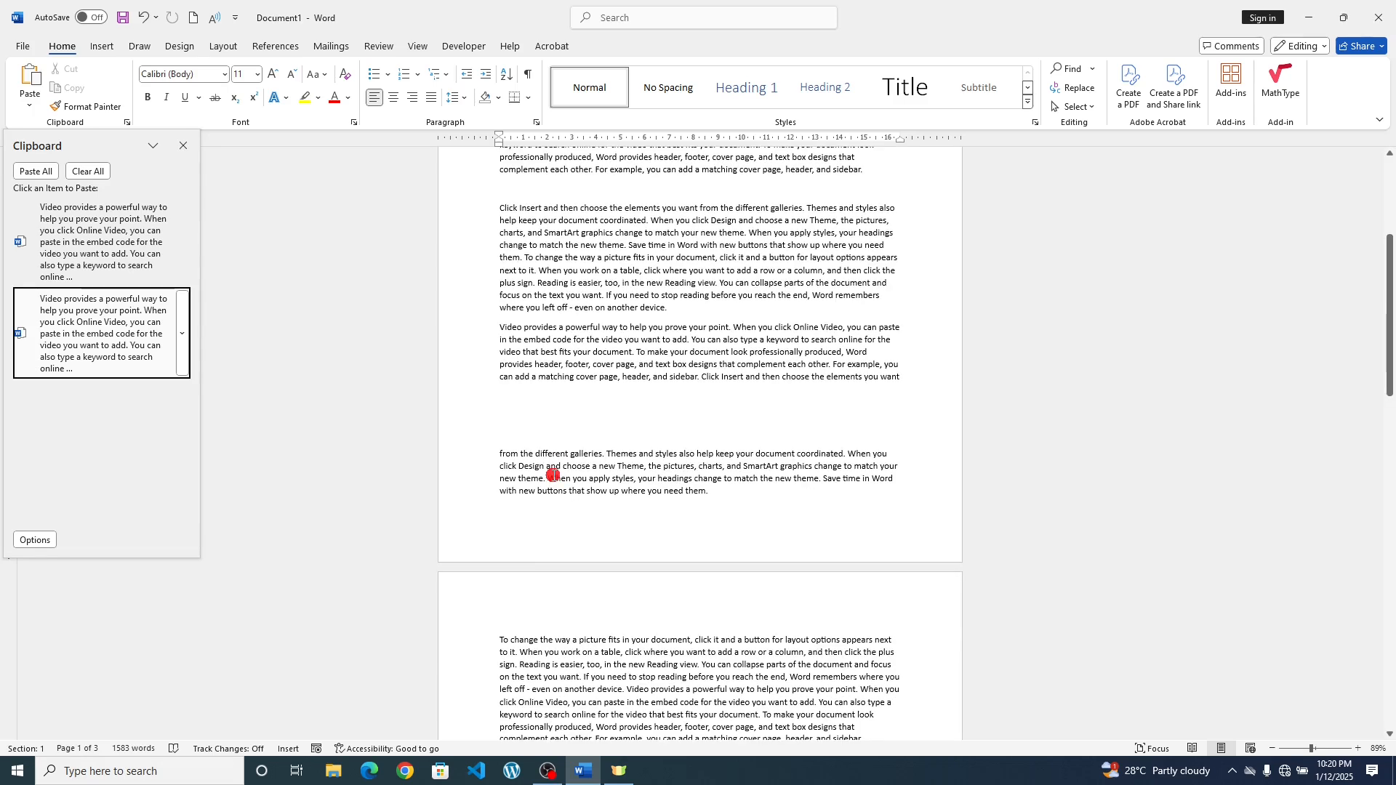
click(182, 334)
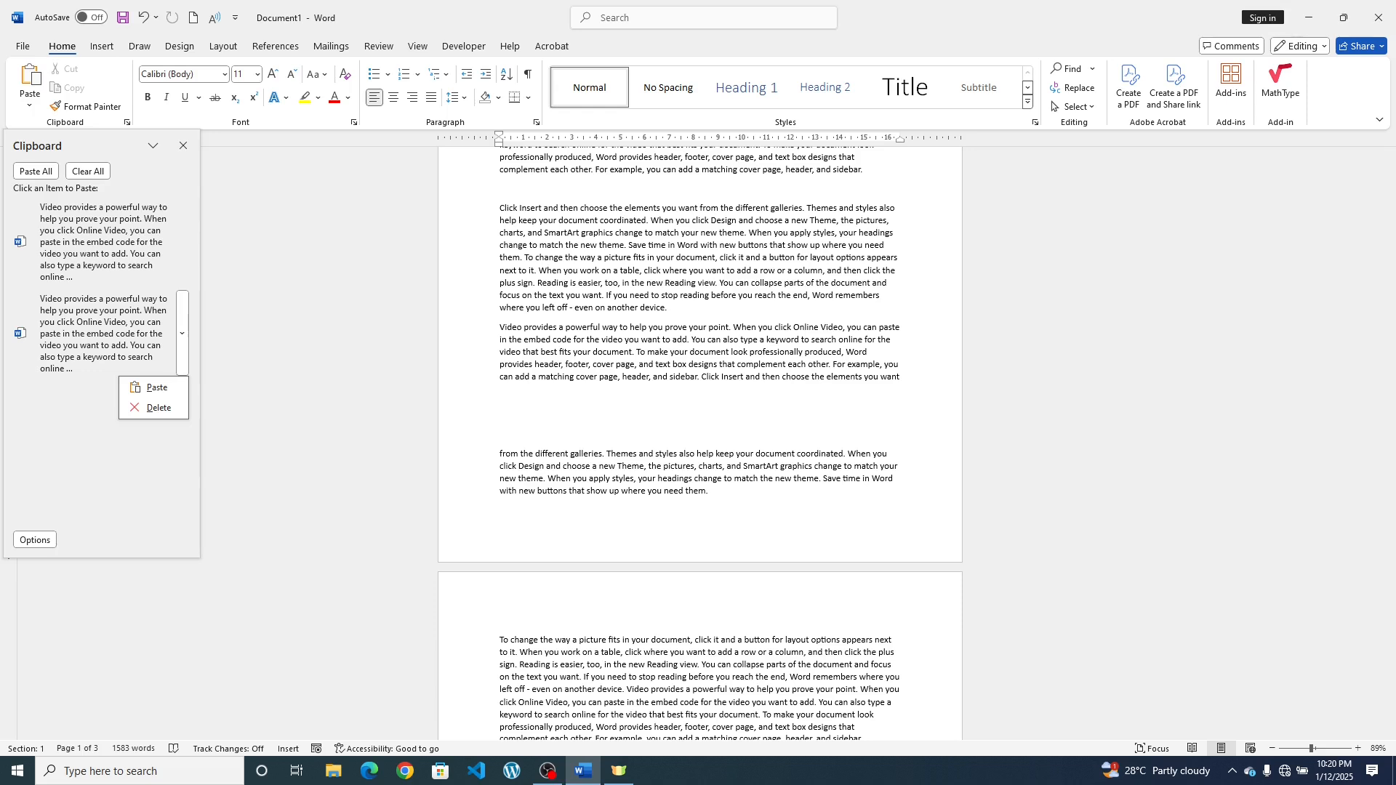
key(Escape)
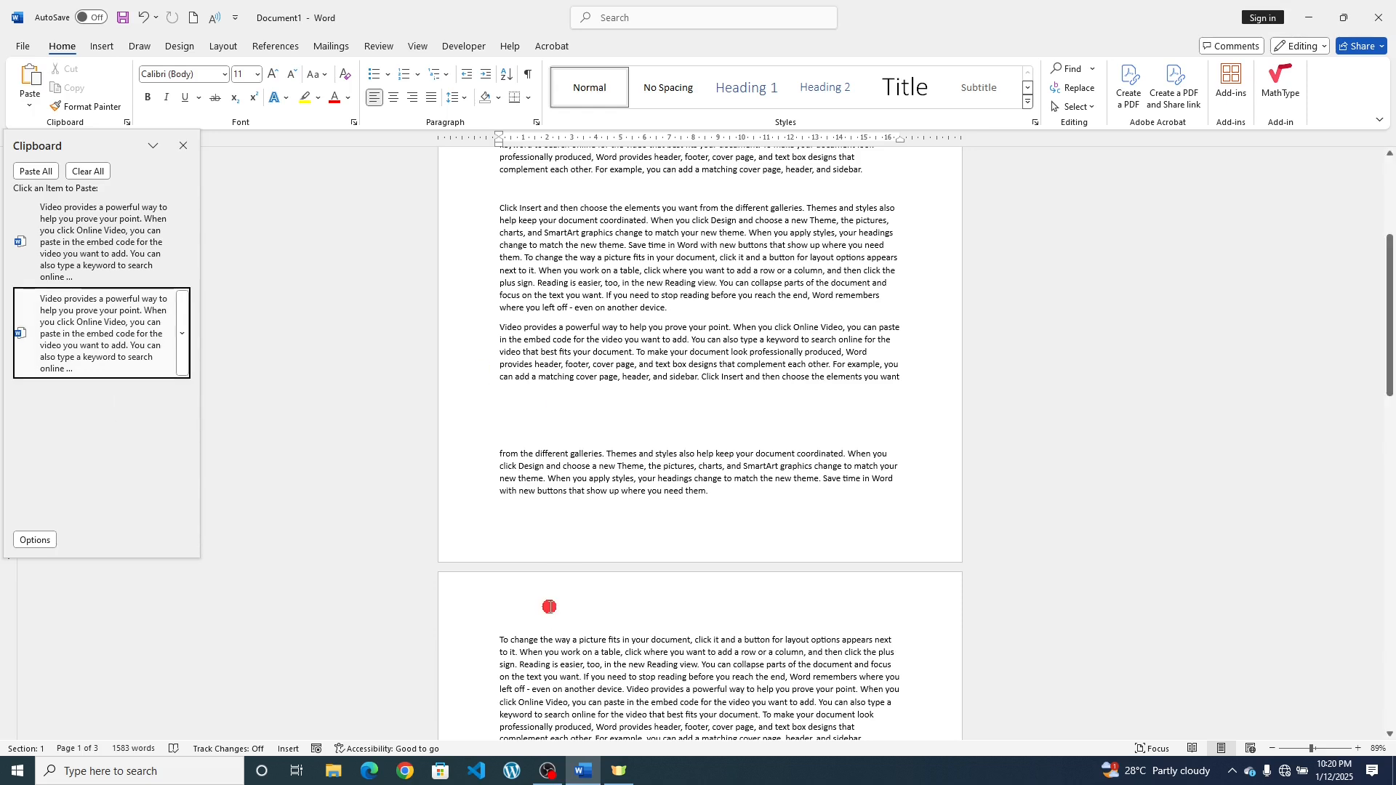
click(184, 335)
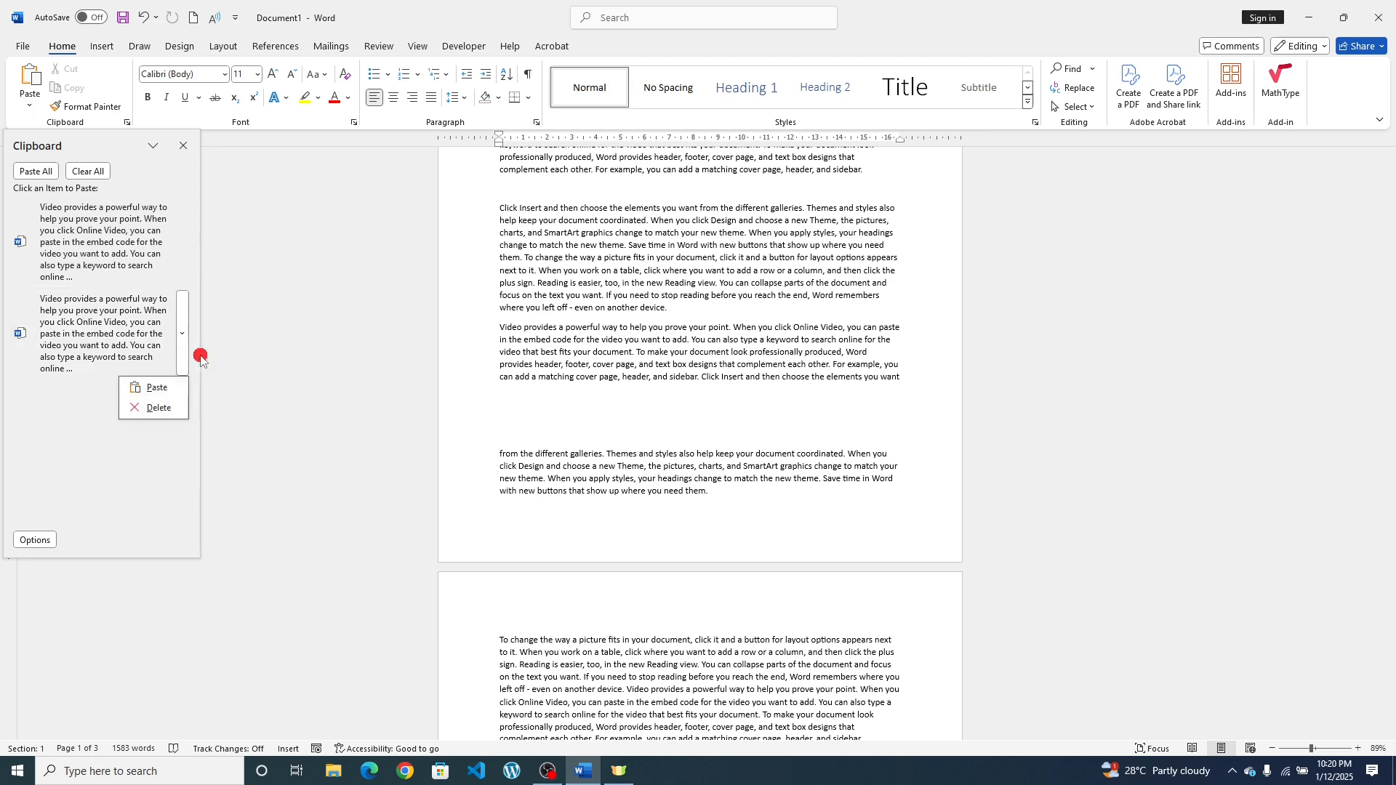
click(160, 391)
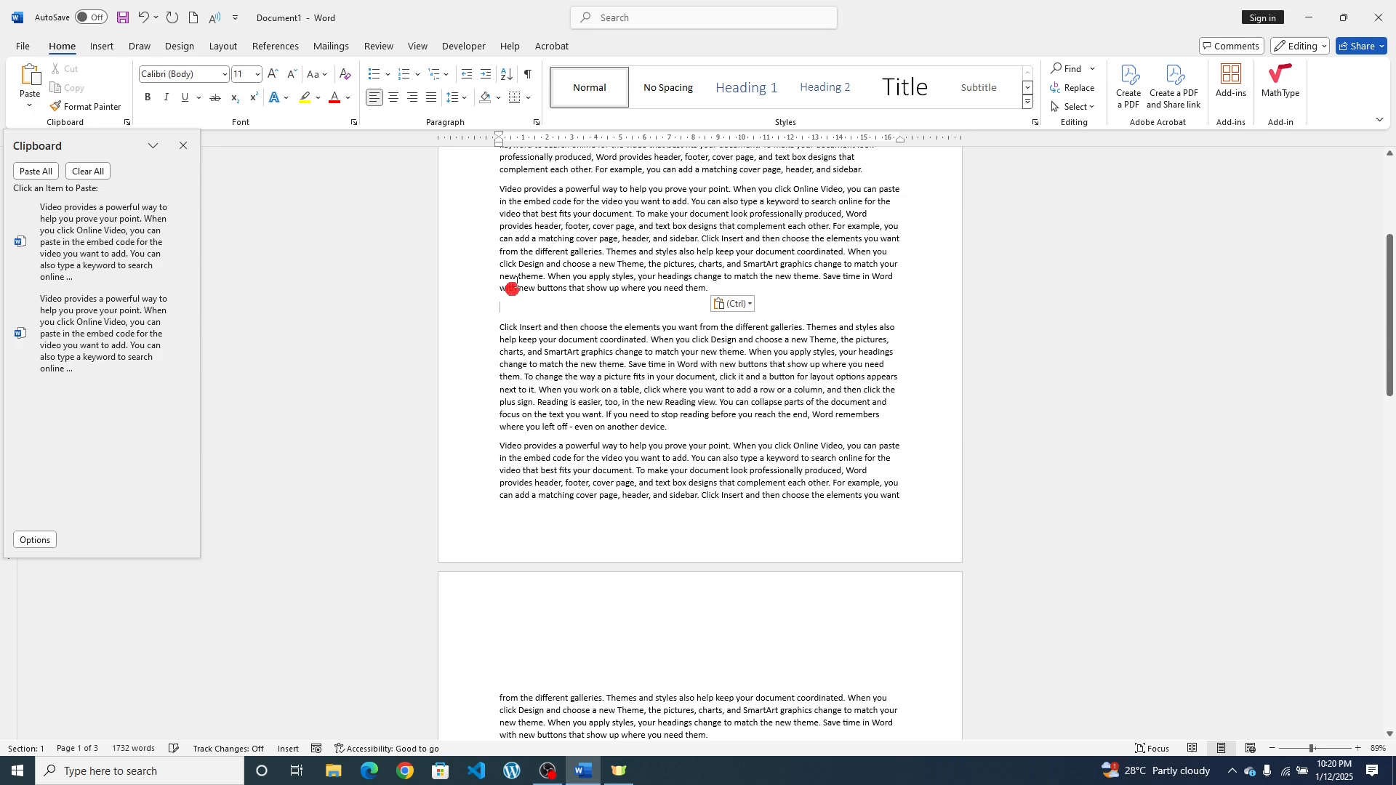
- Copy the whole "Click Insert and then choose the elements" paragraph on page 1 to the Clipboard
scroll(516, 262, up, 1)
scroll(516, 262, up, 2)
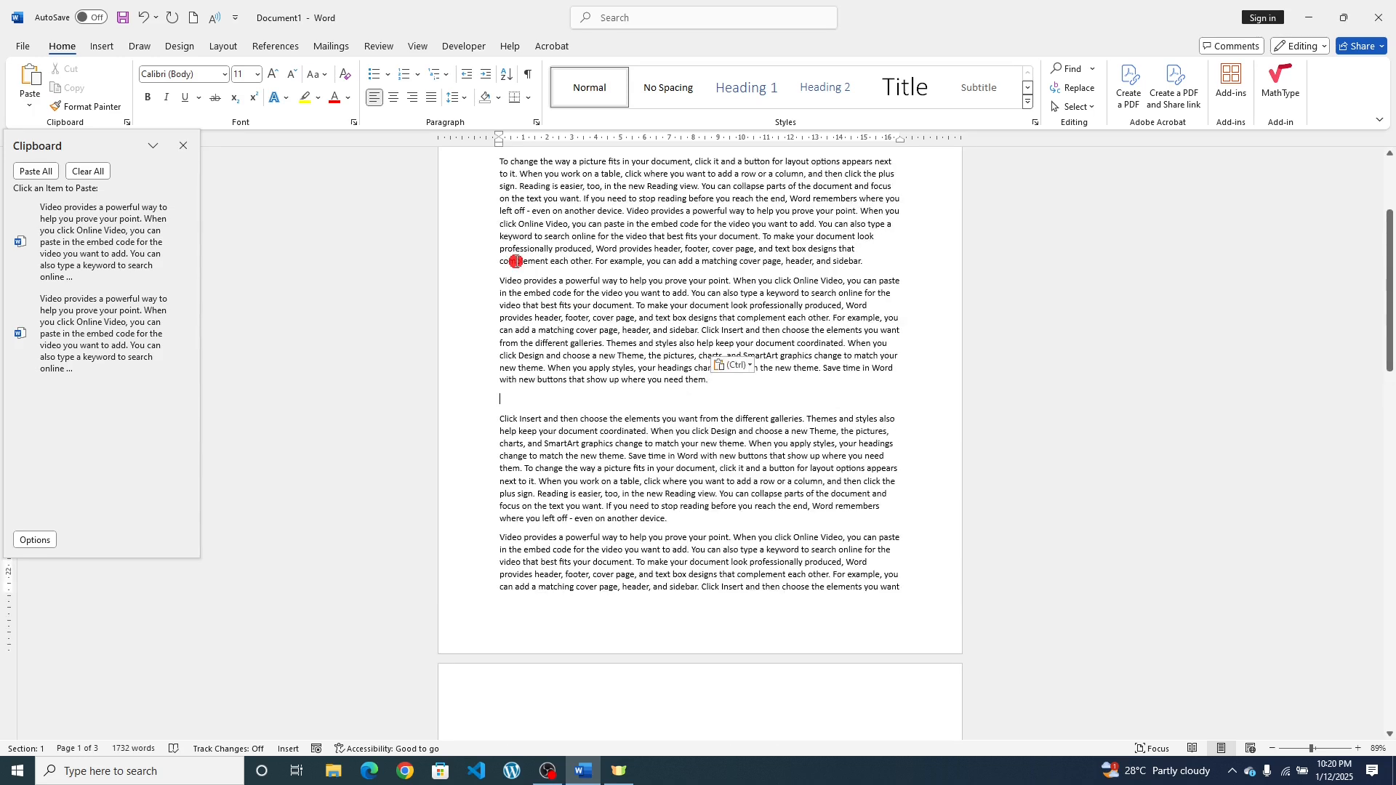
scroll(516, 262, up, 3)
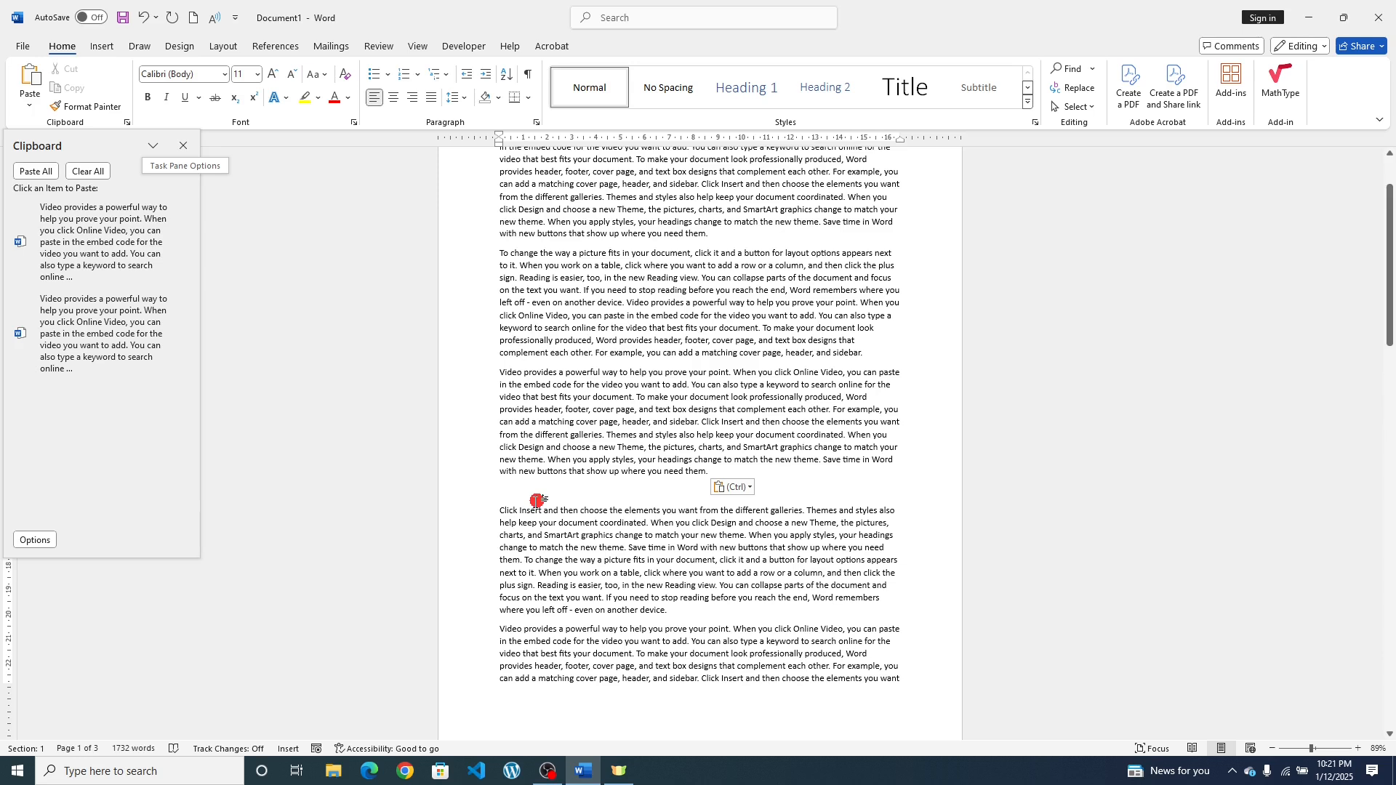
drag(501, 510, 691, 608)
scroll(679, 529, down, 2)
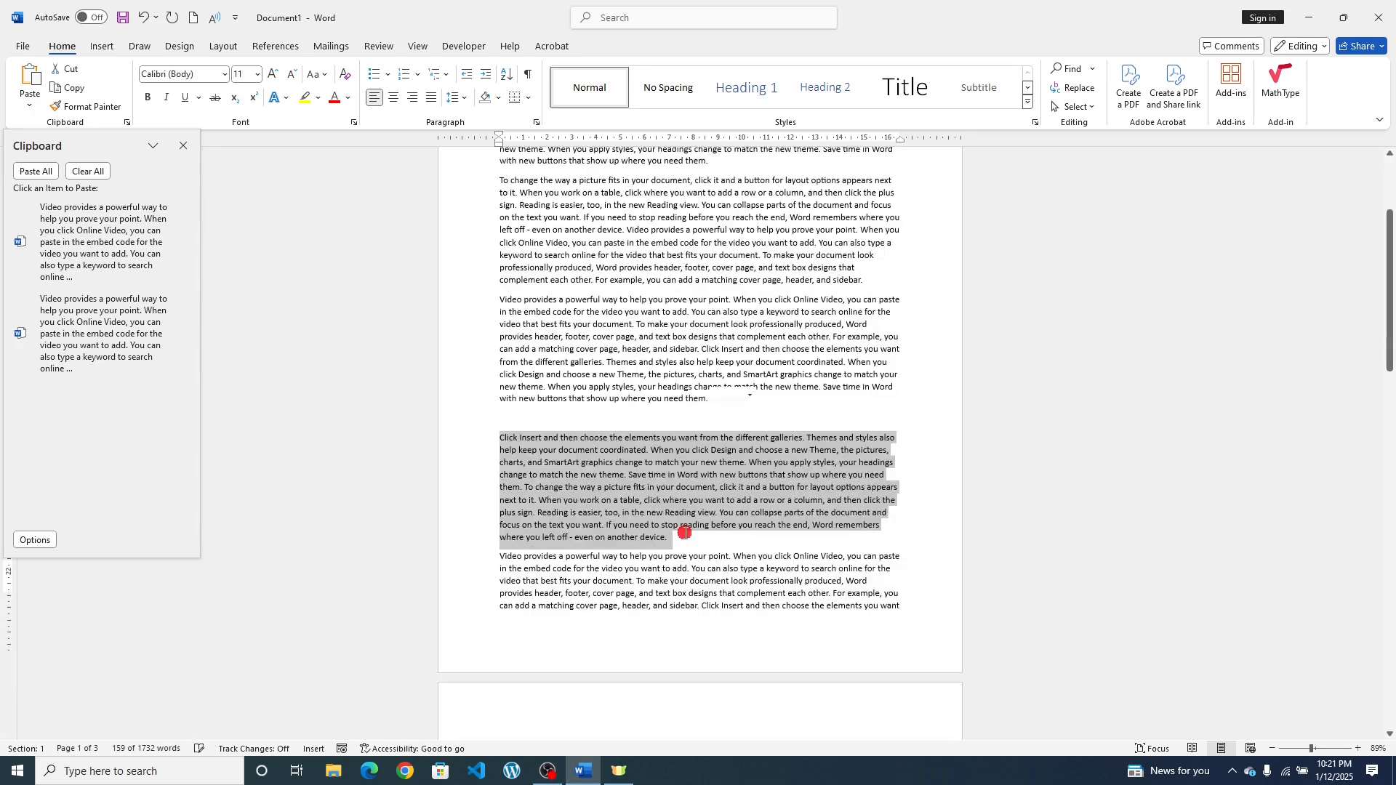
click(69, 87)
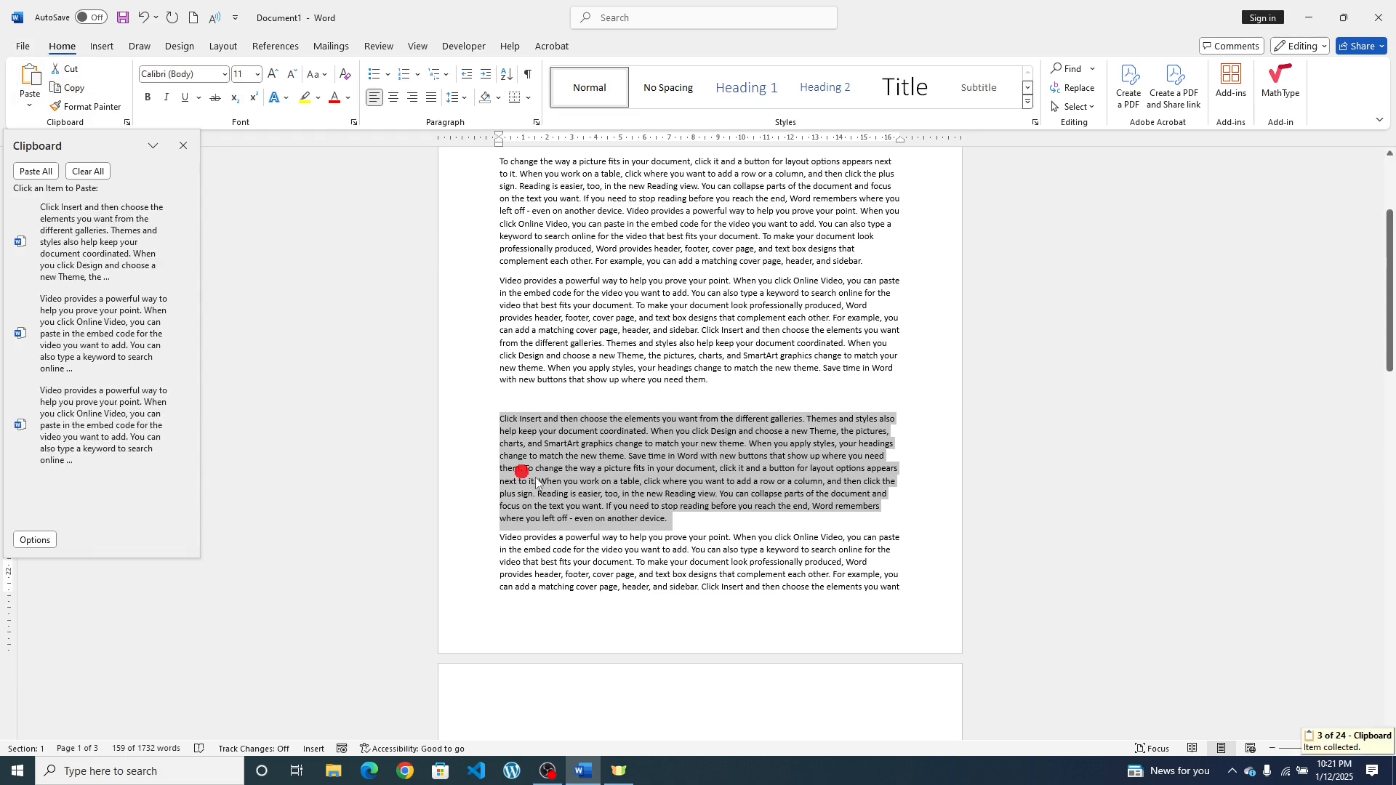
- Paste the copied paragraph twice into the blank lines at the start of page 2, above "from the different galleries"
scroll(609, 574, down, 7)
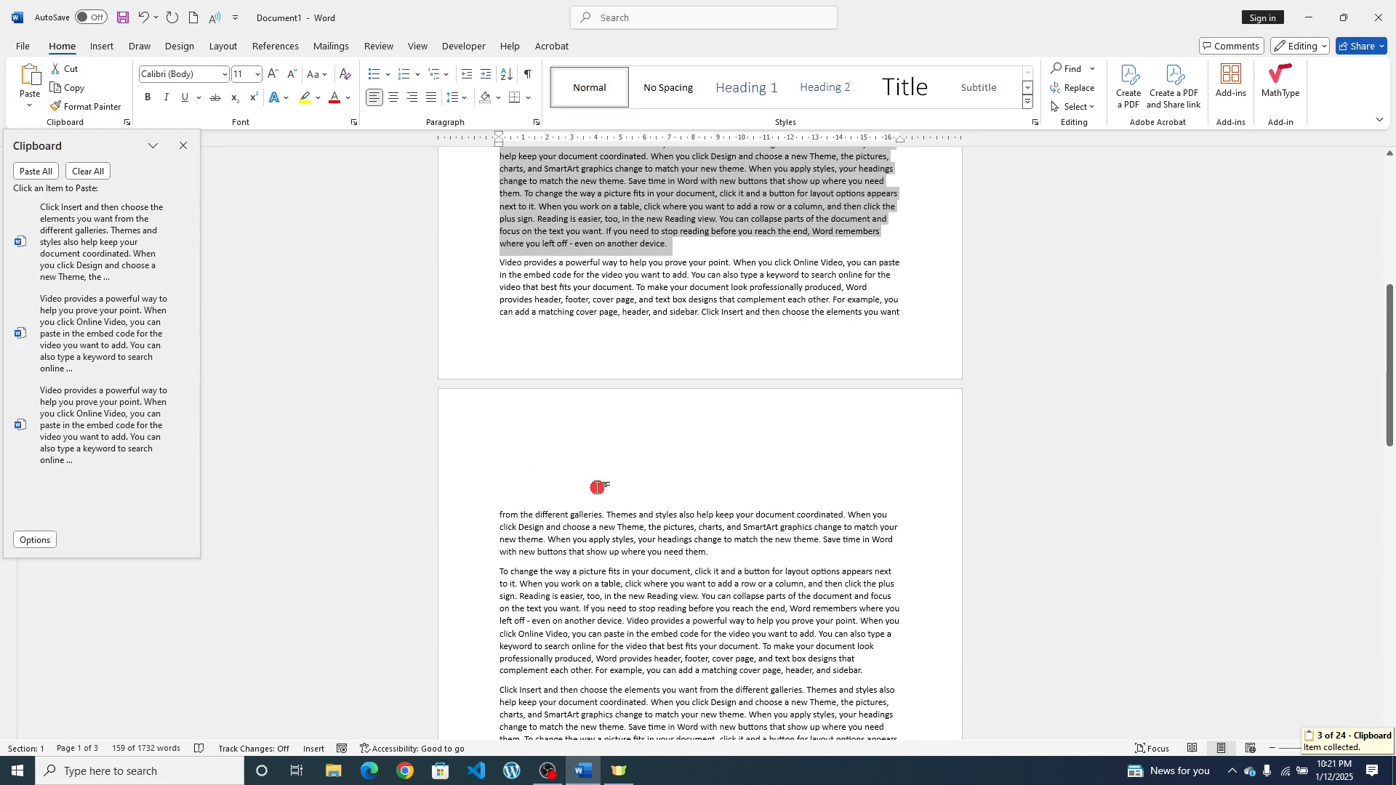
click(599, 489)
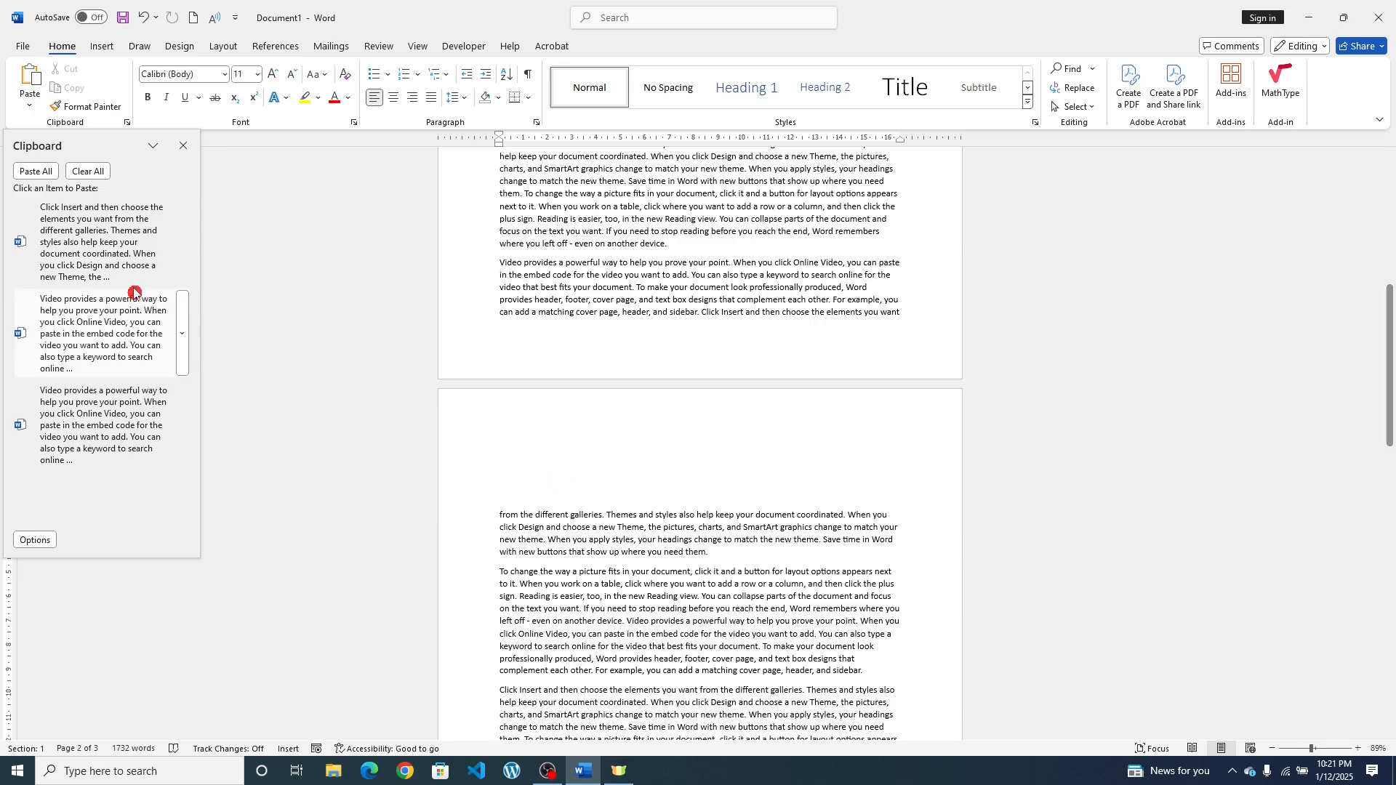
click(29, 79)
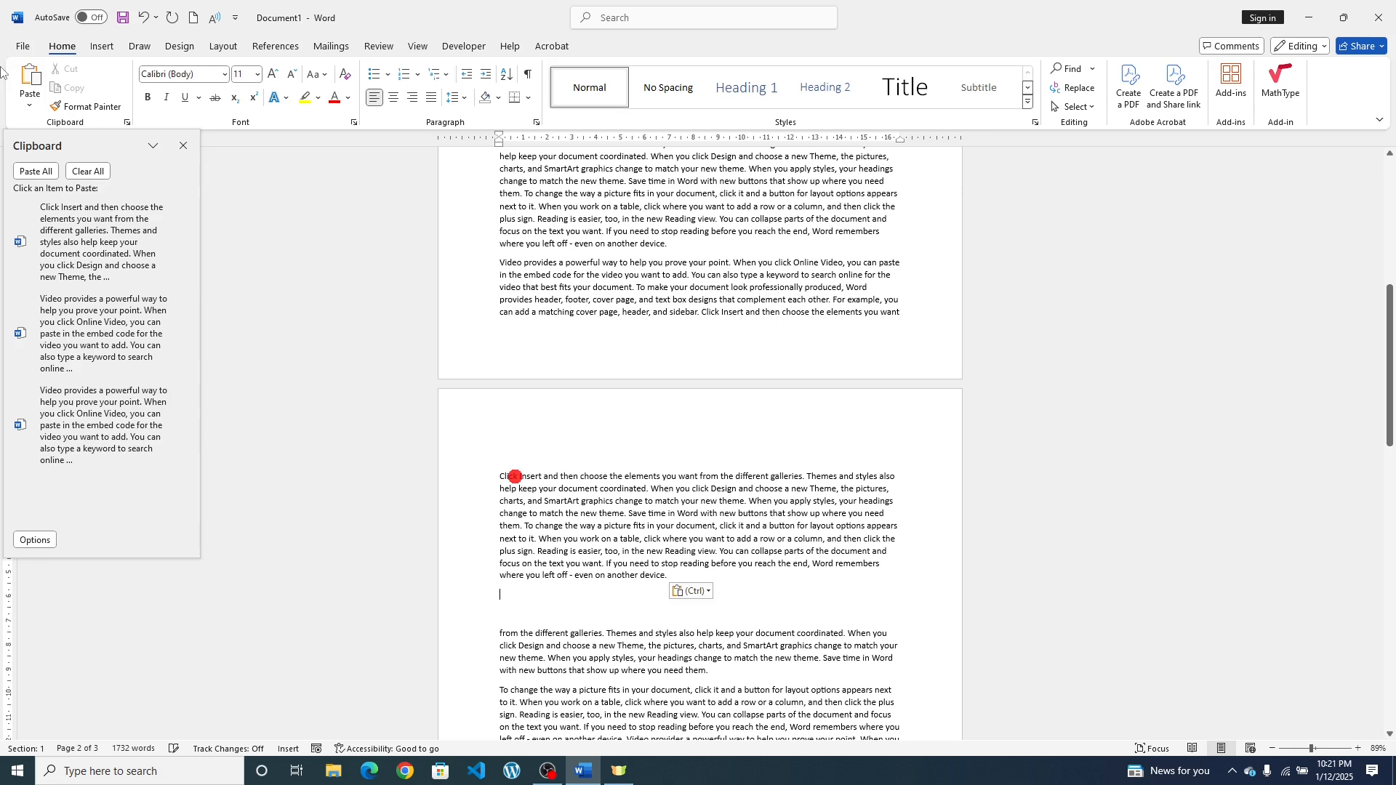
click(30, 79)
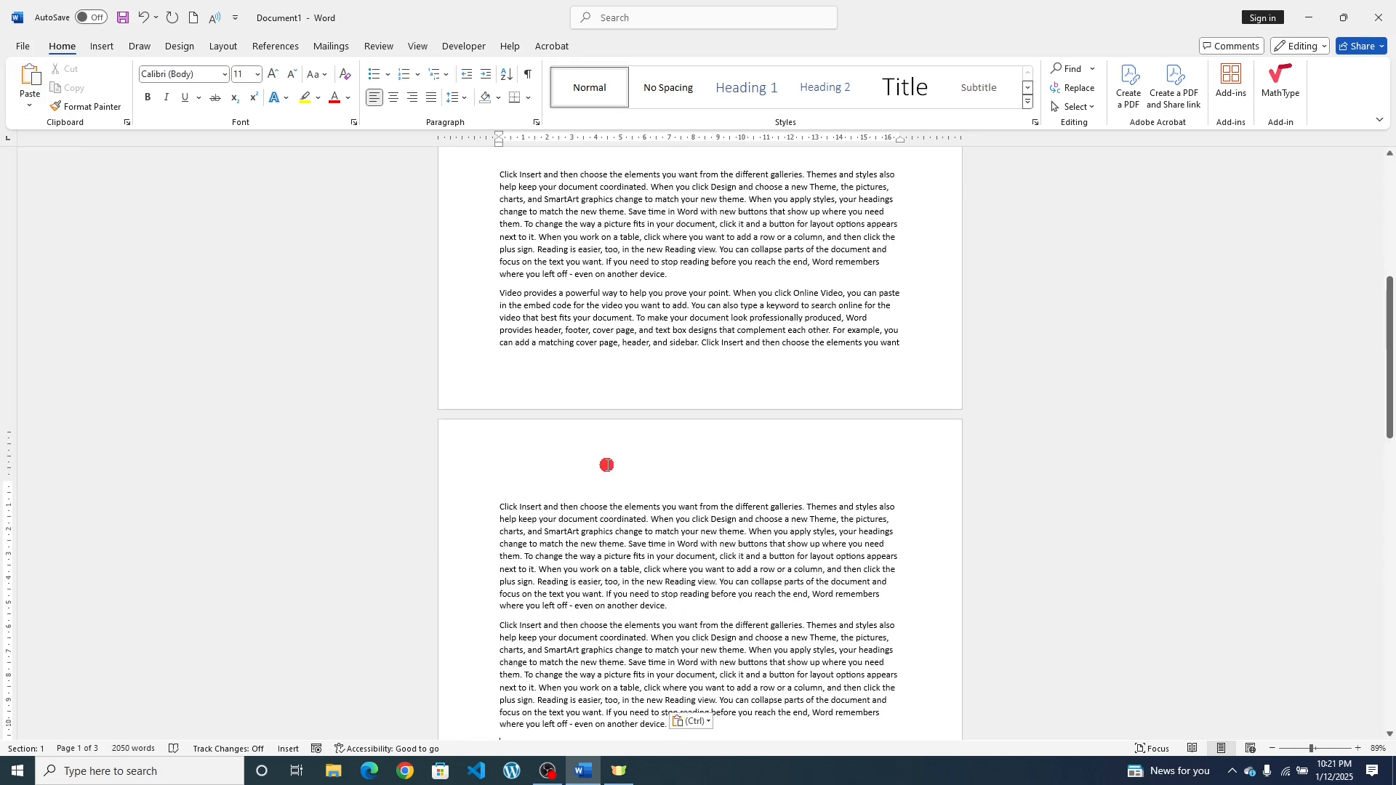
- Paste the copied paragraph once more as a picture, below the two pasted paragraphs on page 2
scroll(606, 465, up, 1)
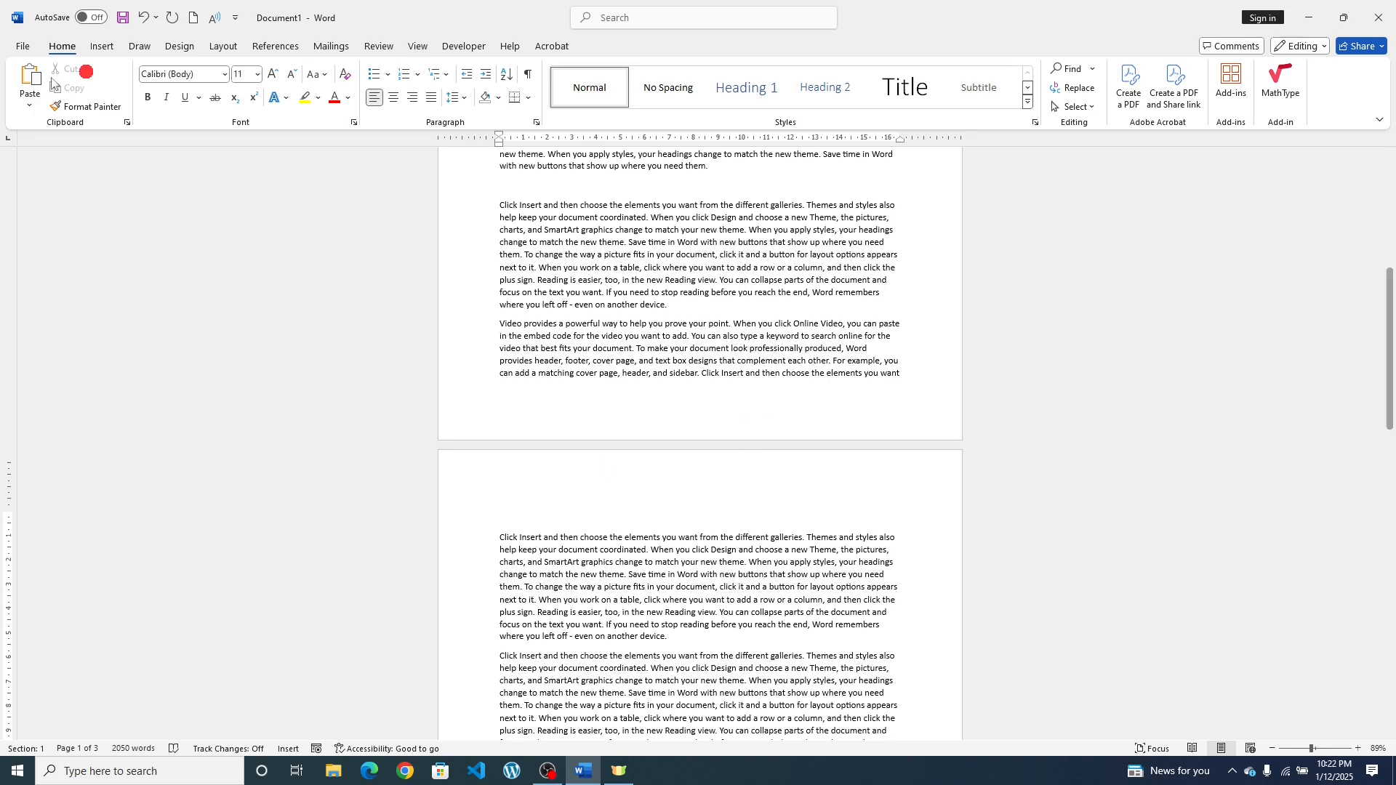
click(29, 108)
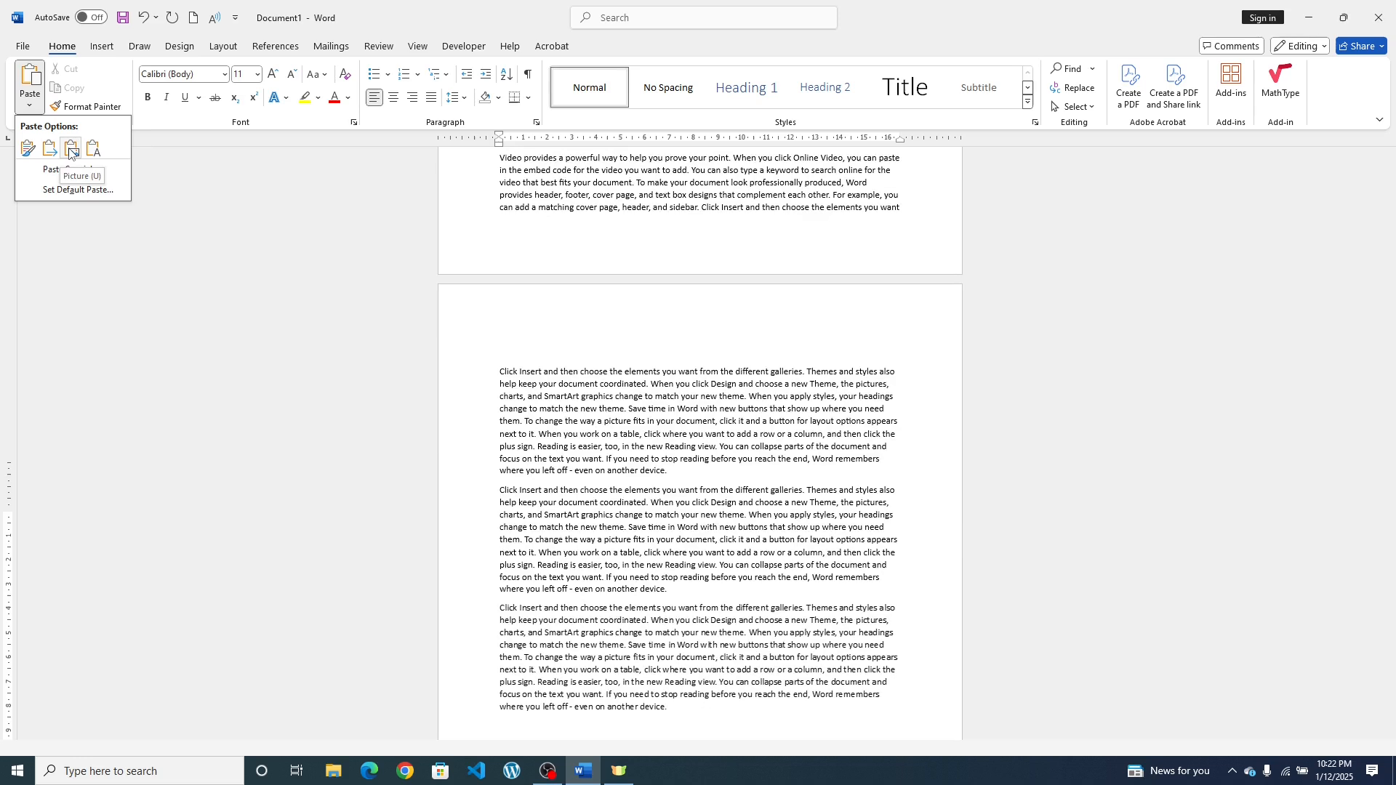
click(71, 149)
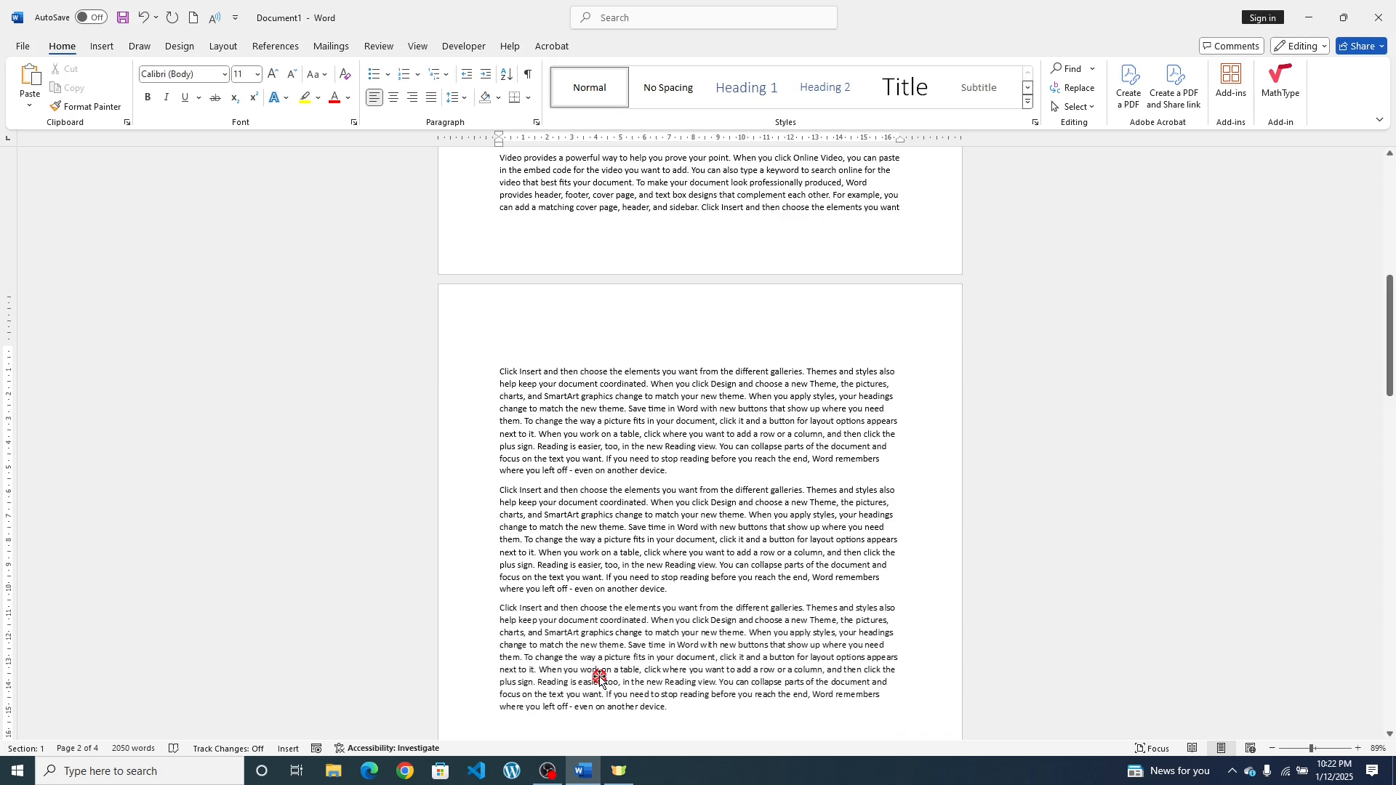
- Set the pasted picture's text wrapping to Square and shift it slightly past the left text margin
click(601, 680)
click(918, 612)
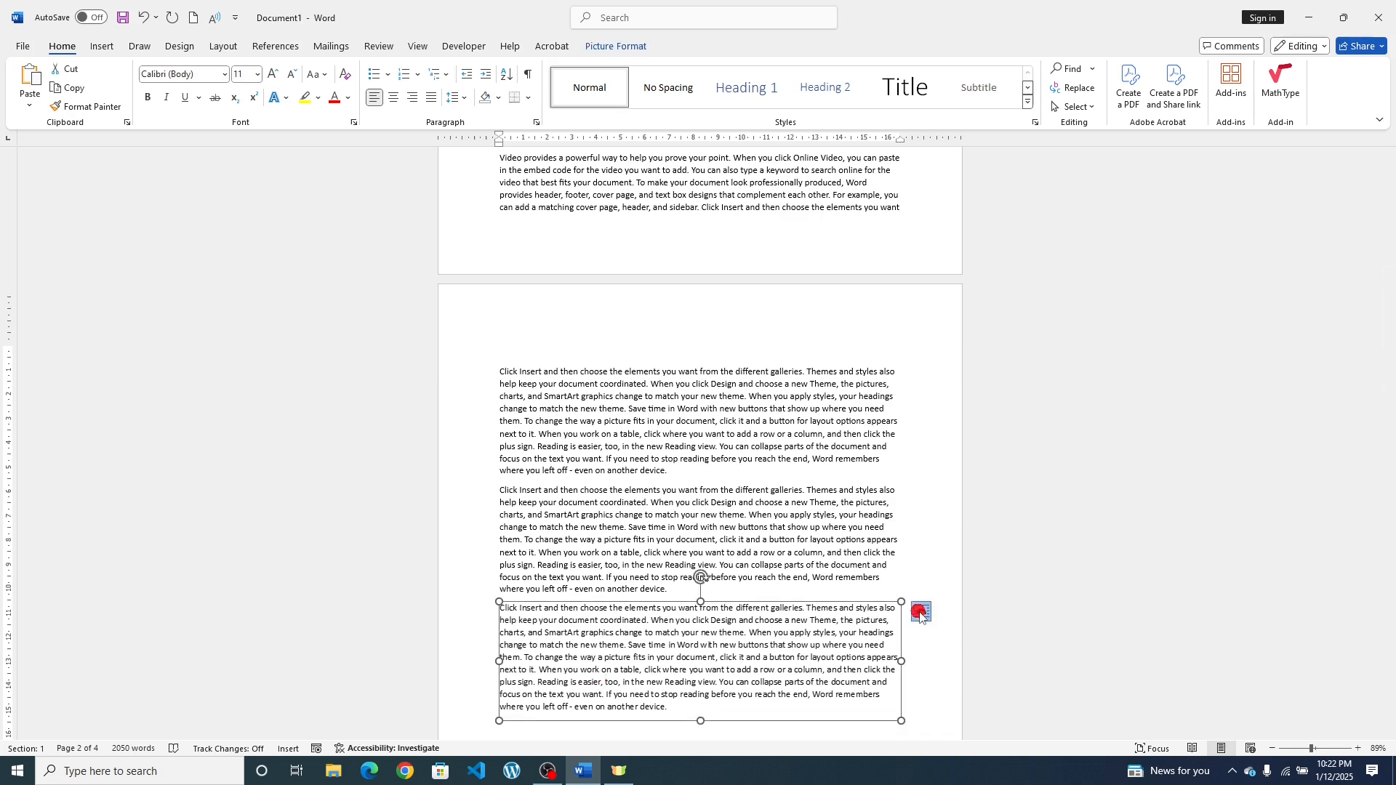
click(962, 630)
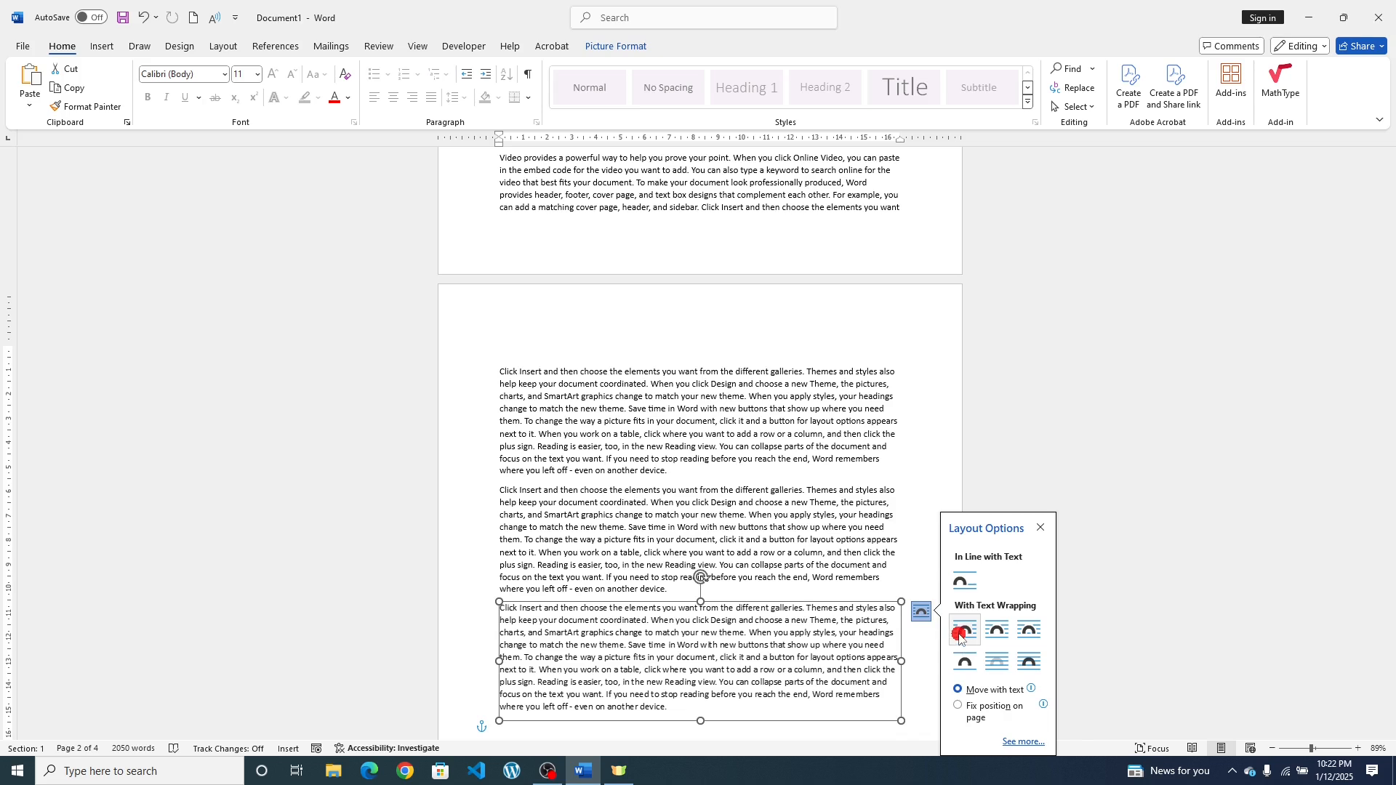
drag(774, 660, 607, 652)
click(31, 109)
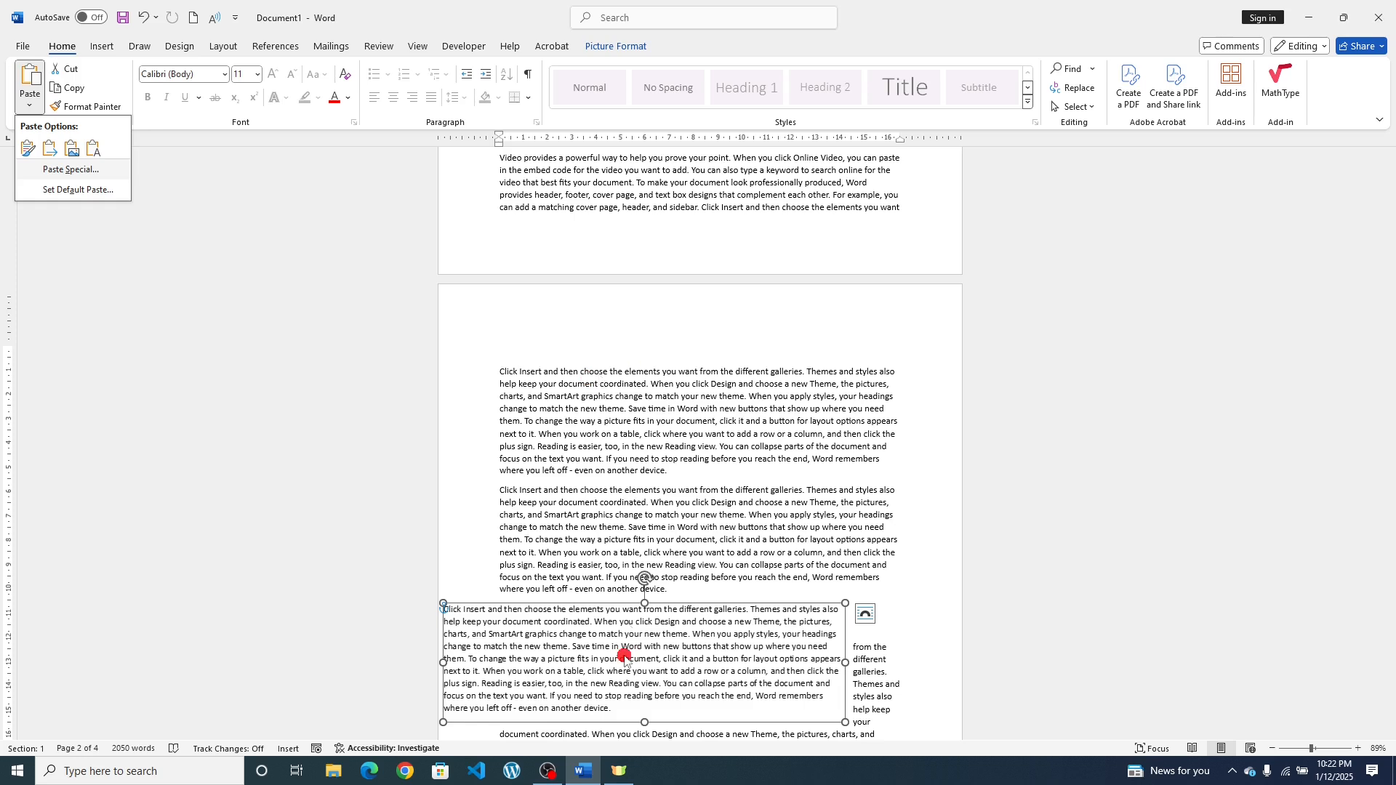
click(660, 652)
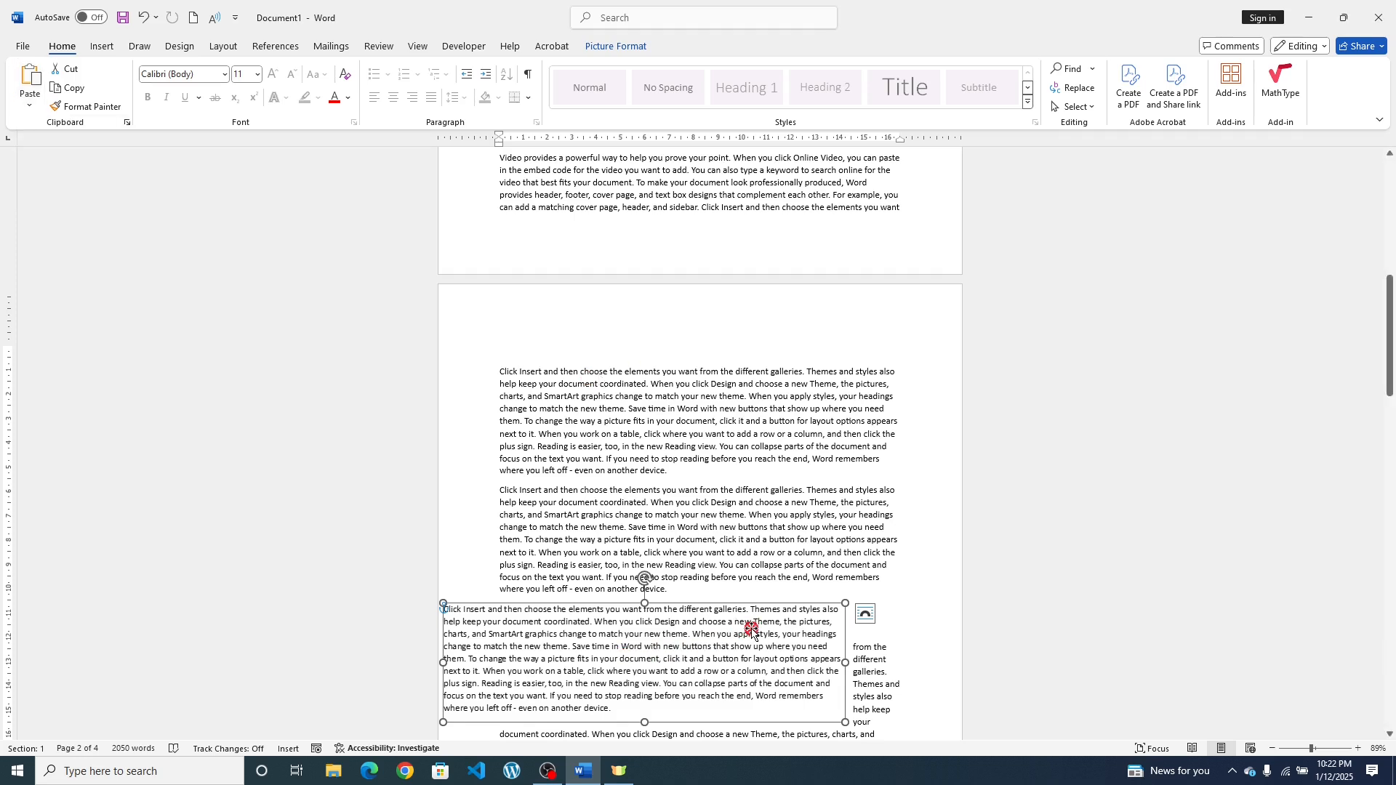
drag(663, 633, 704, 634)
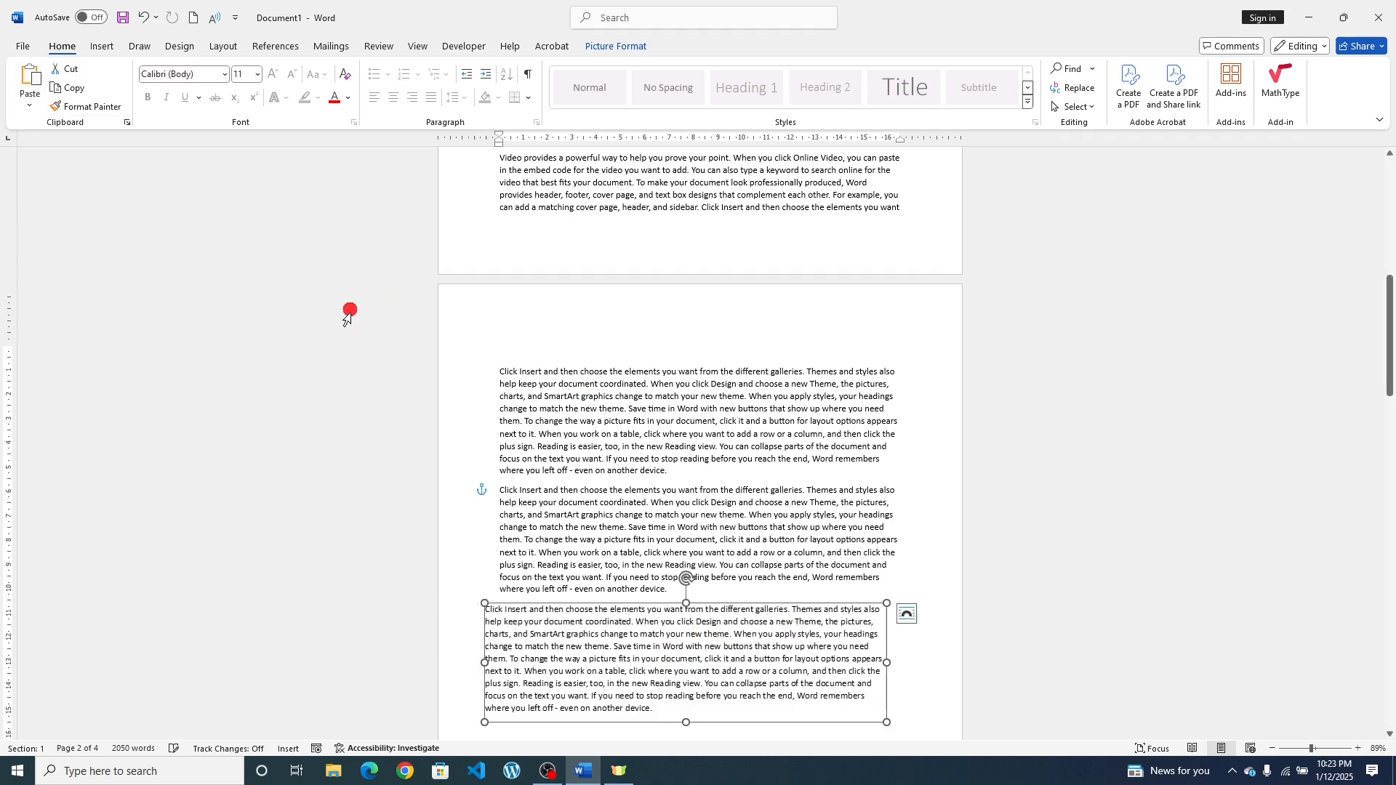
- Make "Click Insert and then choose the elements you want from the different galleries. Themes and styles also" on page 1 bold, italic and 12 pt
scroll(730, 471, down, 1)
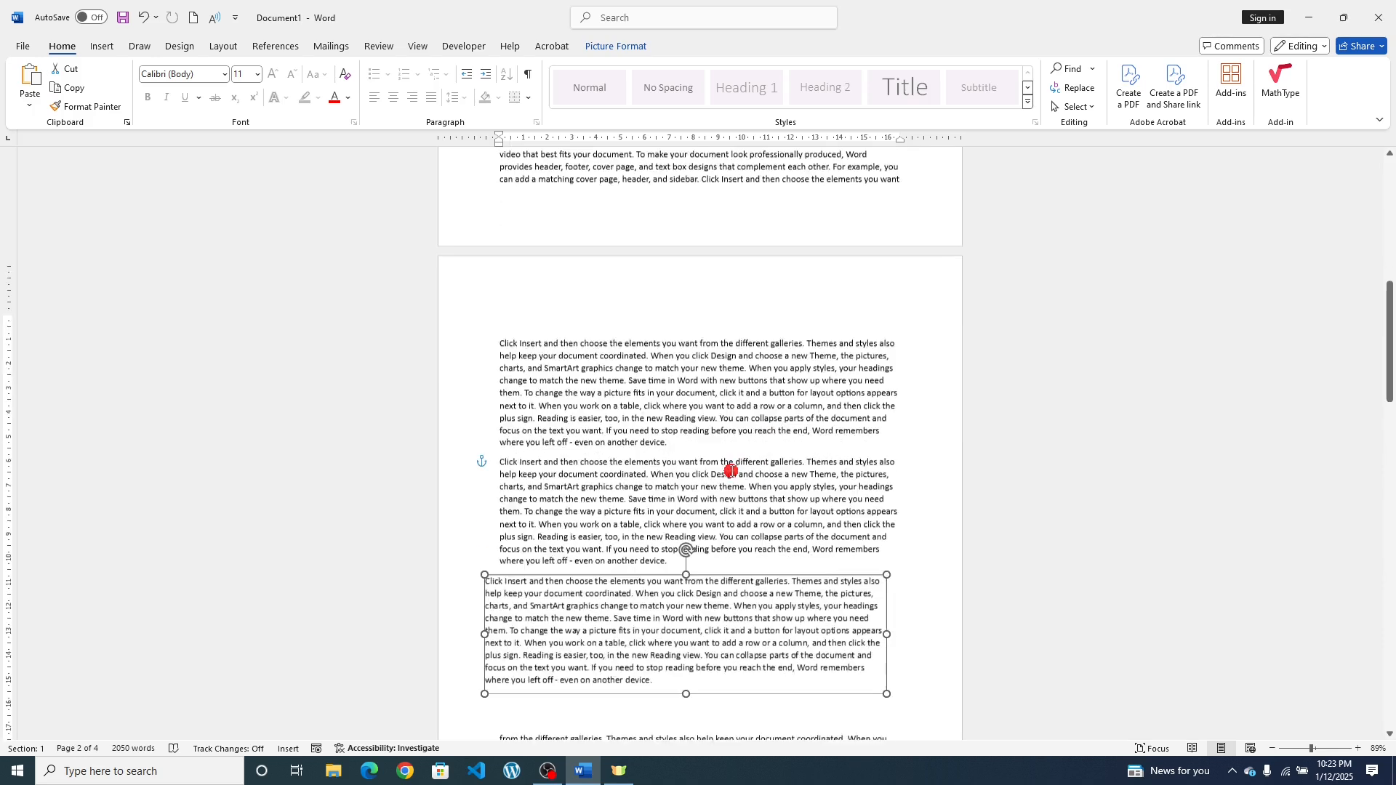
scroll(731, 471, up, 5)
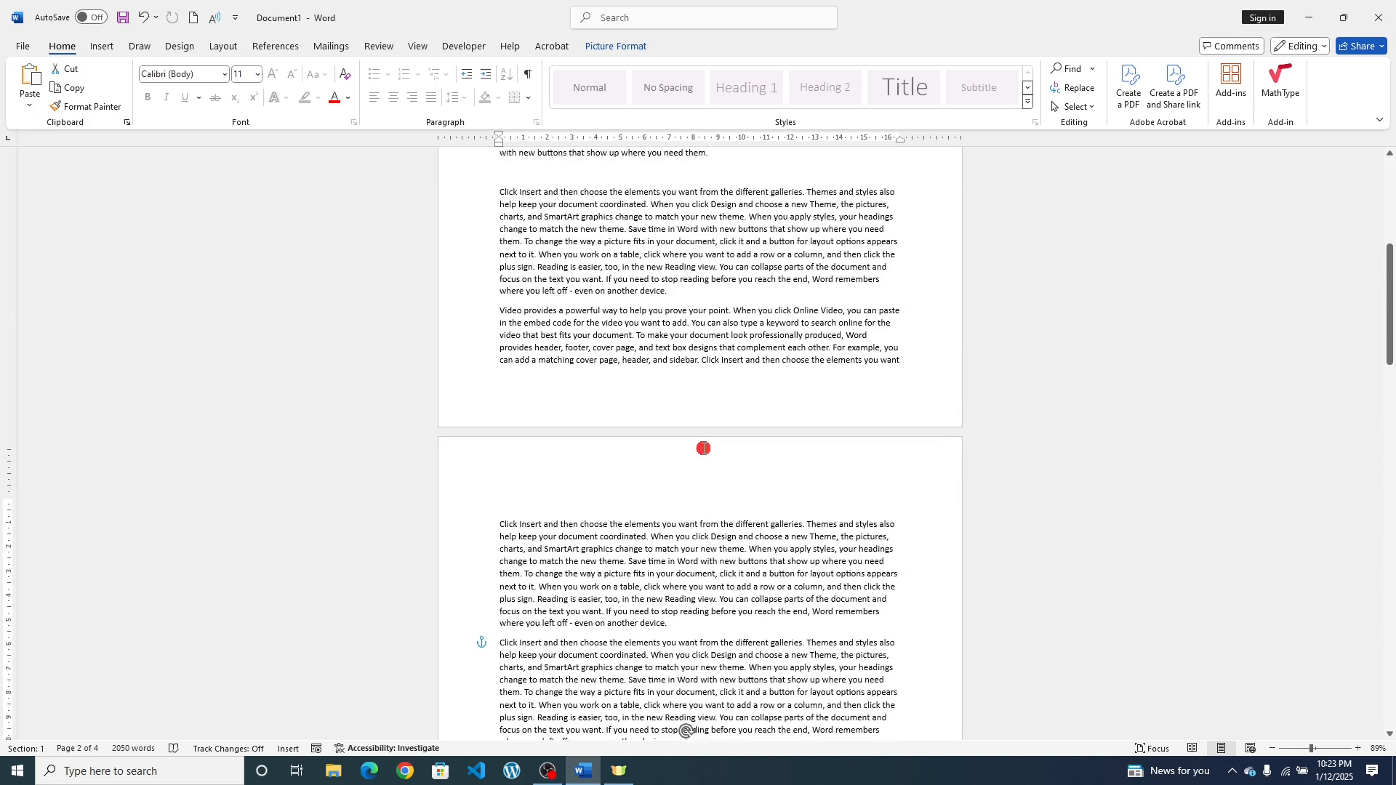
scroll(703, 452, up, 3)
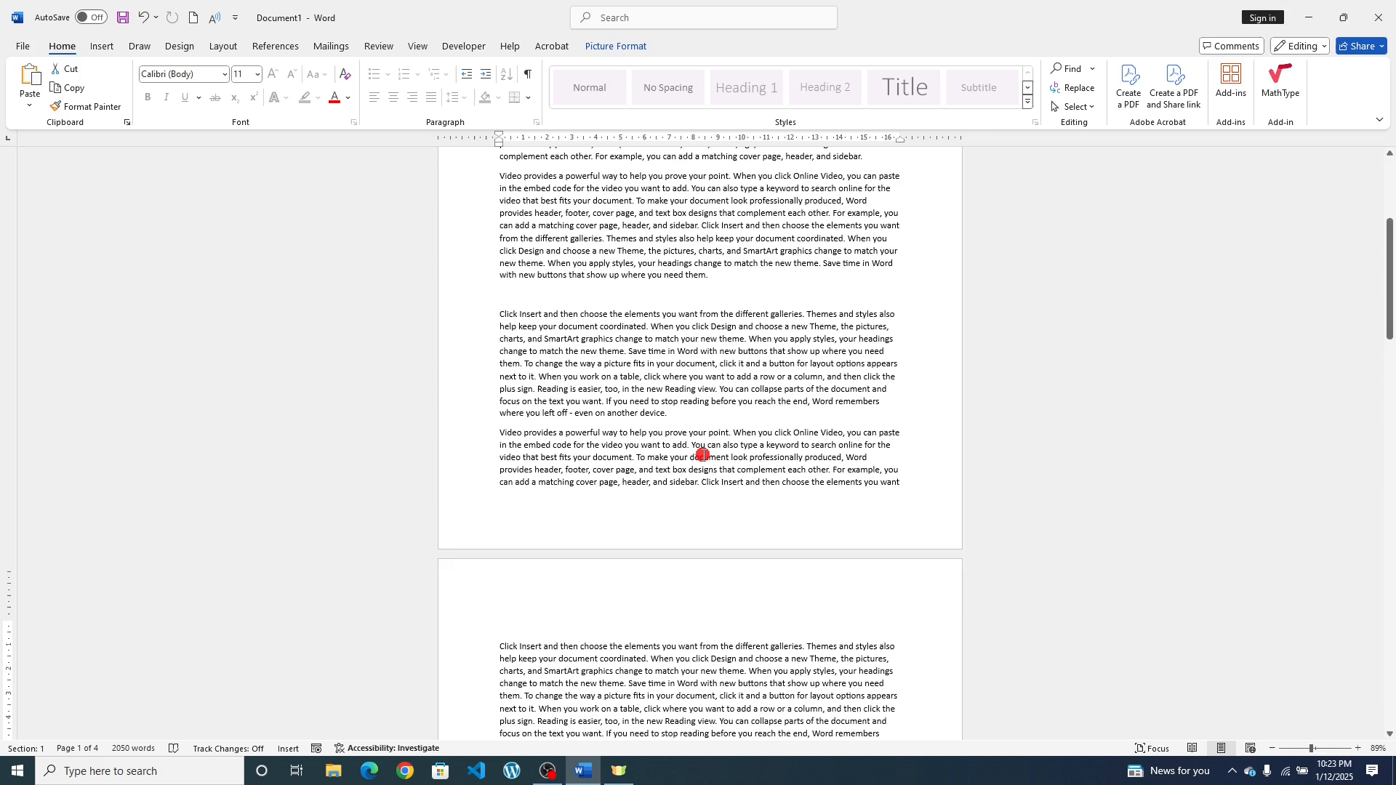
mouse_move(499, 314)
mouse_down()
mouse_move(727, 314)
mouse_move(480, 318)
mouse_up()
click(514, 342)
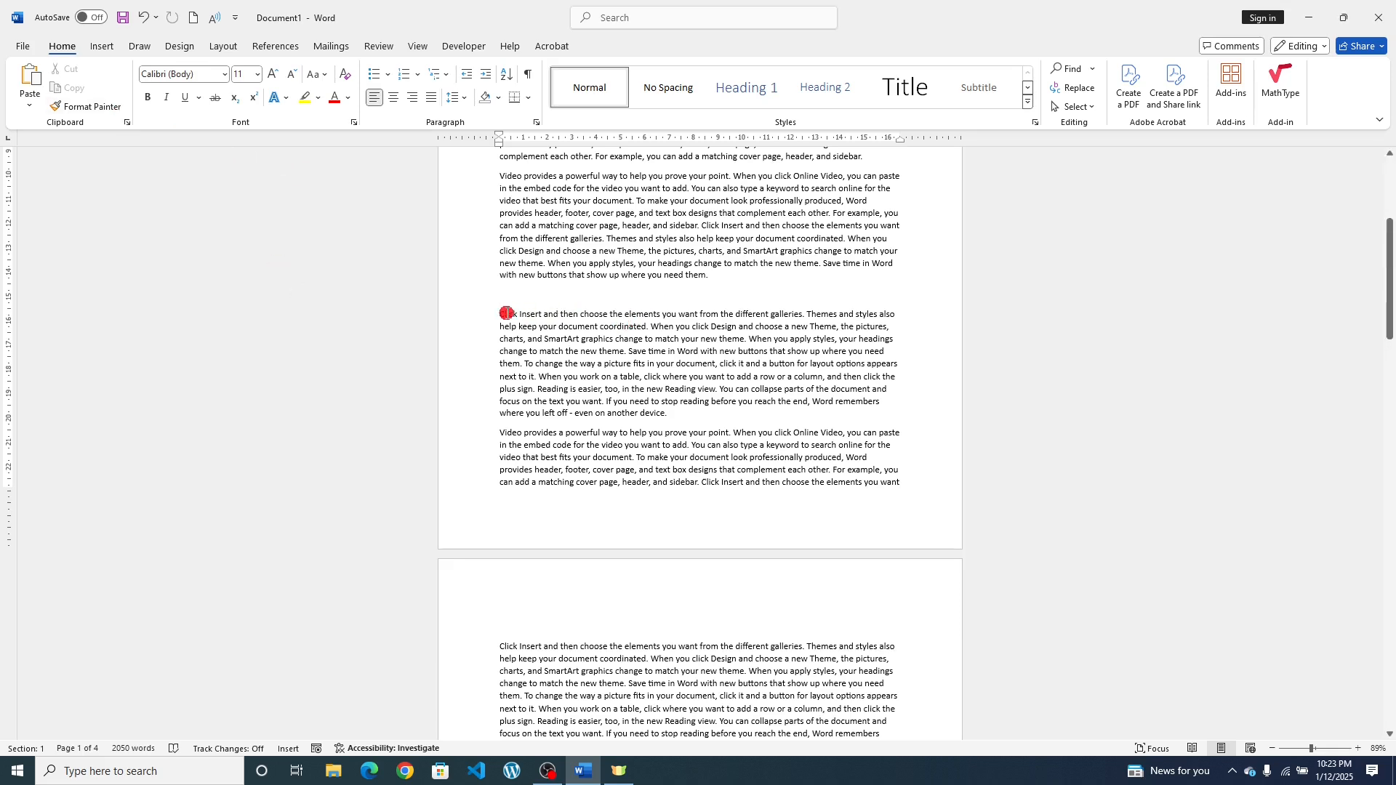
drag(500, 314, 918, 309)
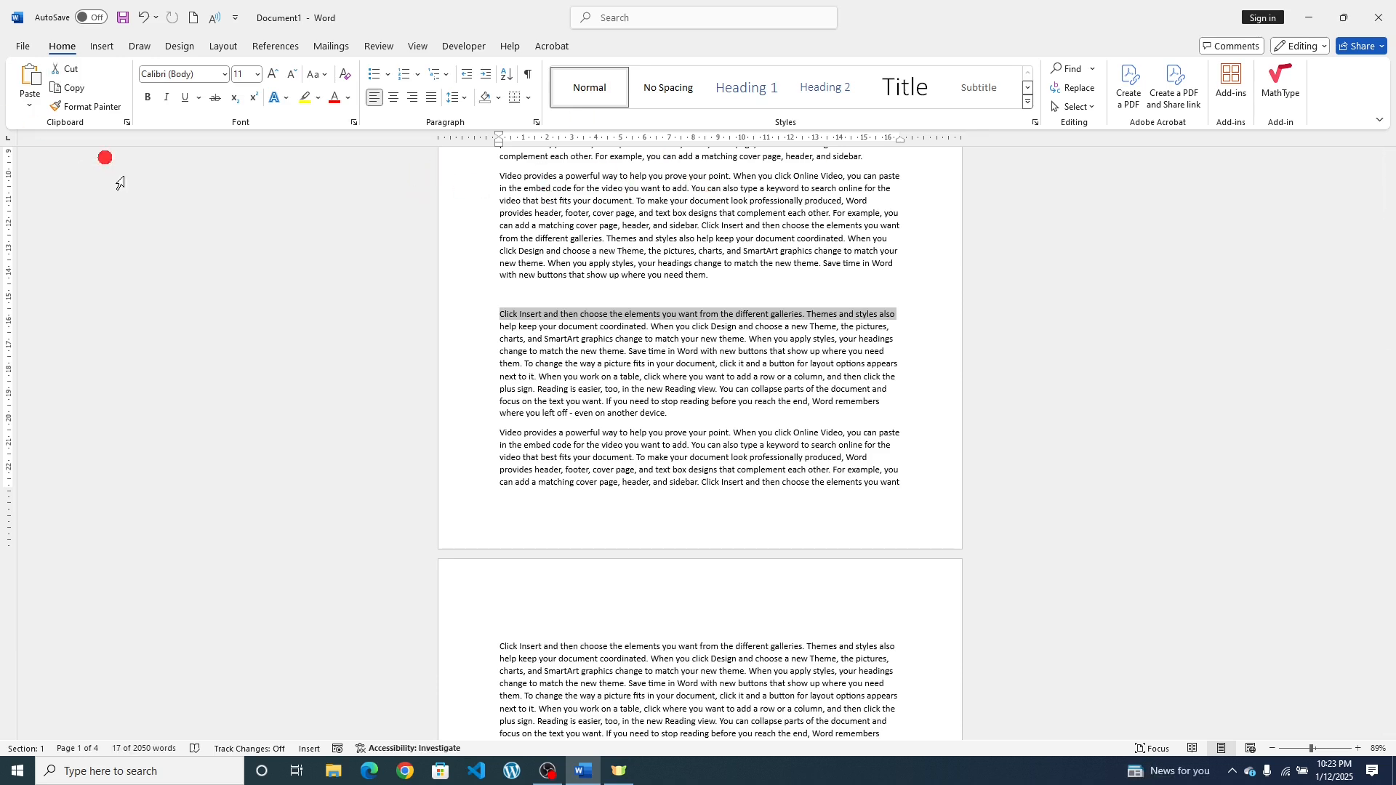
click(145, 96)
click(167, 102)
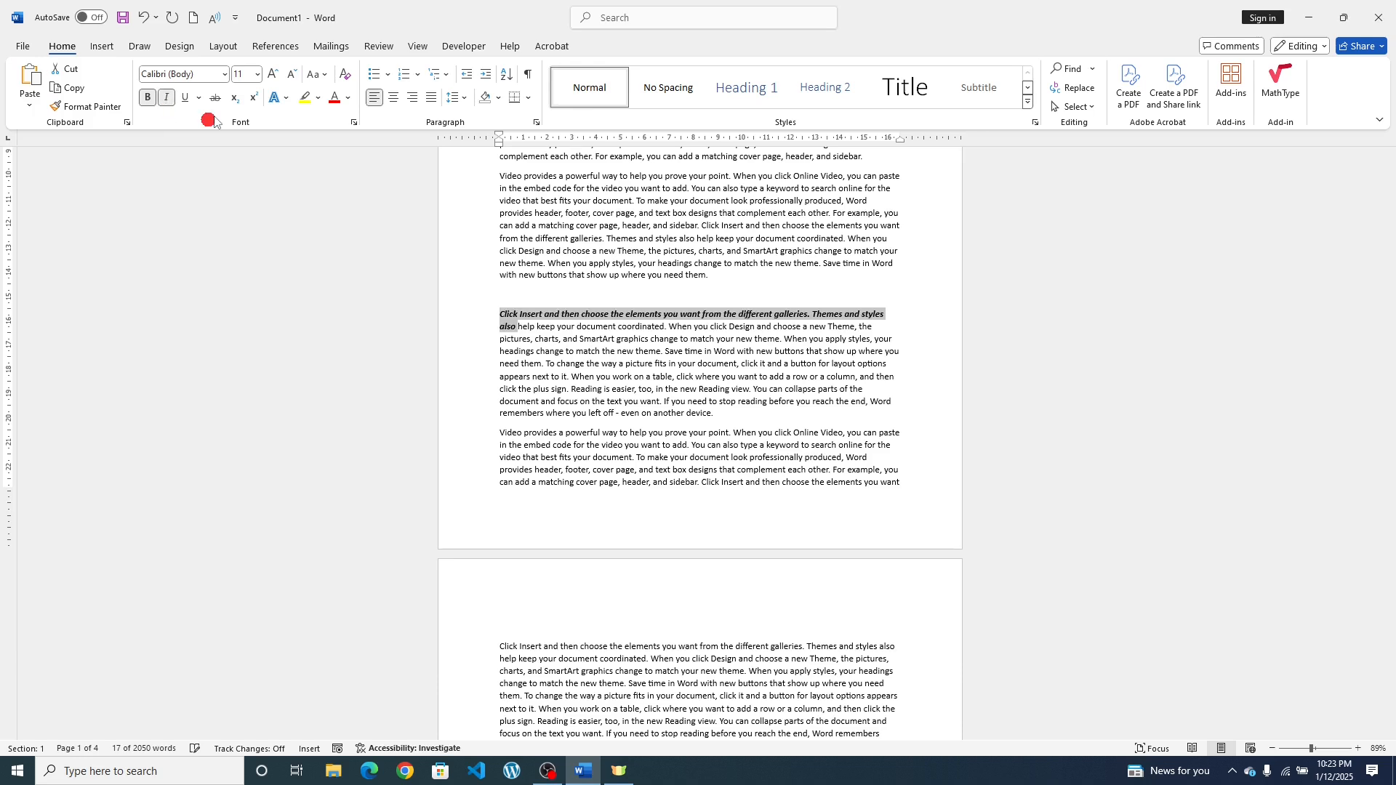
click(273, 73)
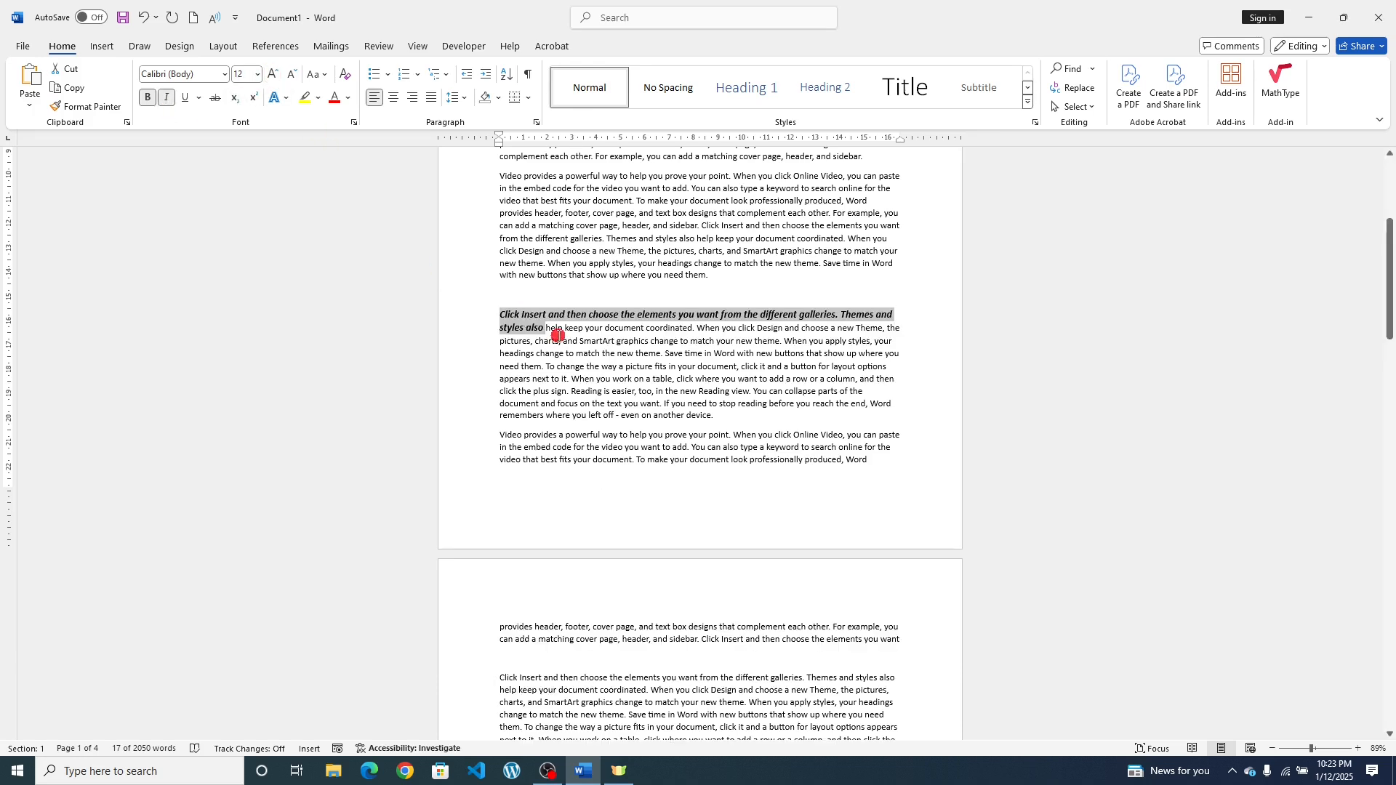
- Copy the bold italic text's formatting with Format Painter onto "Video provides a powerful way to help you prove" near the end of page 1
click(582, 333)
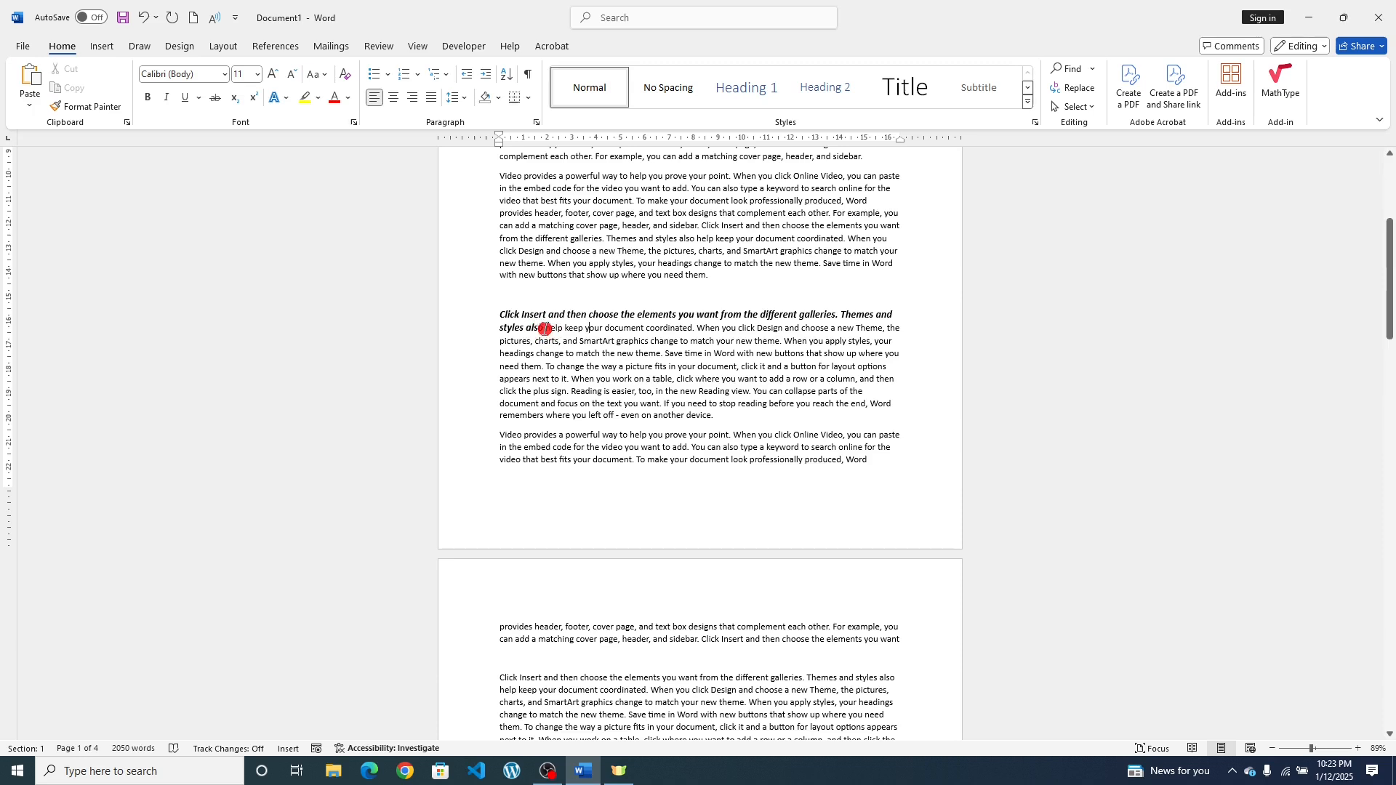
drag(544, 327, 498, 315)
click(93, 107)
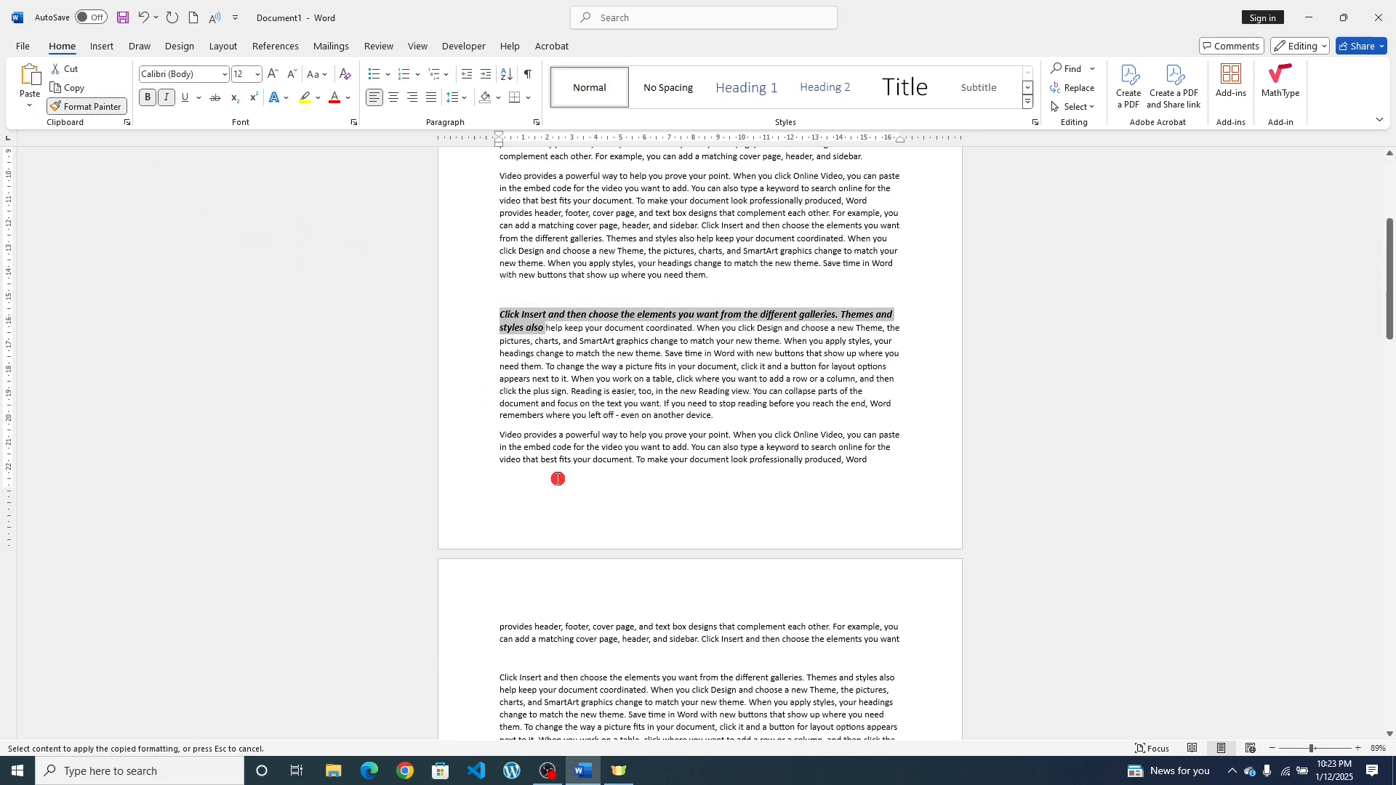
drag(500, 436, 679, 437)
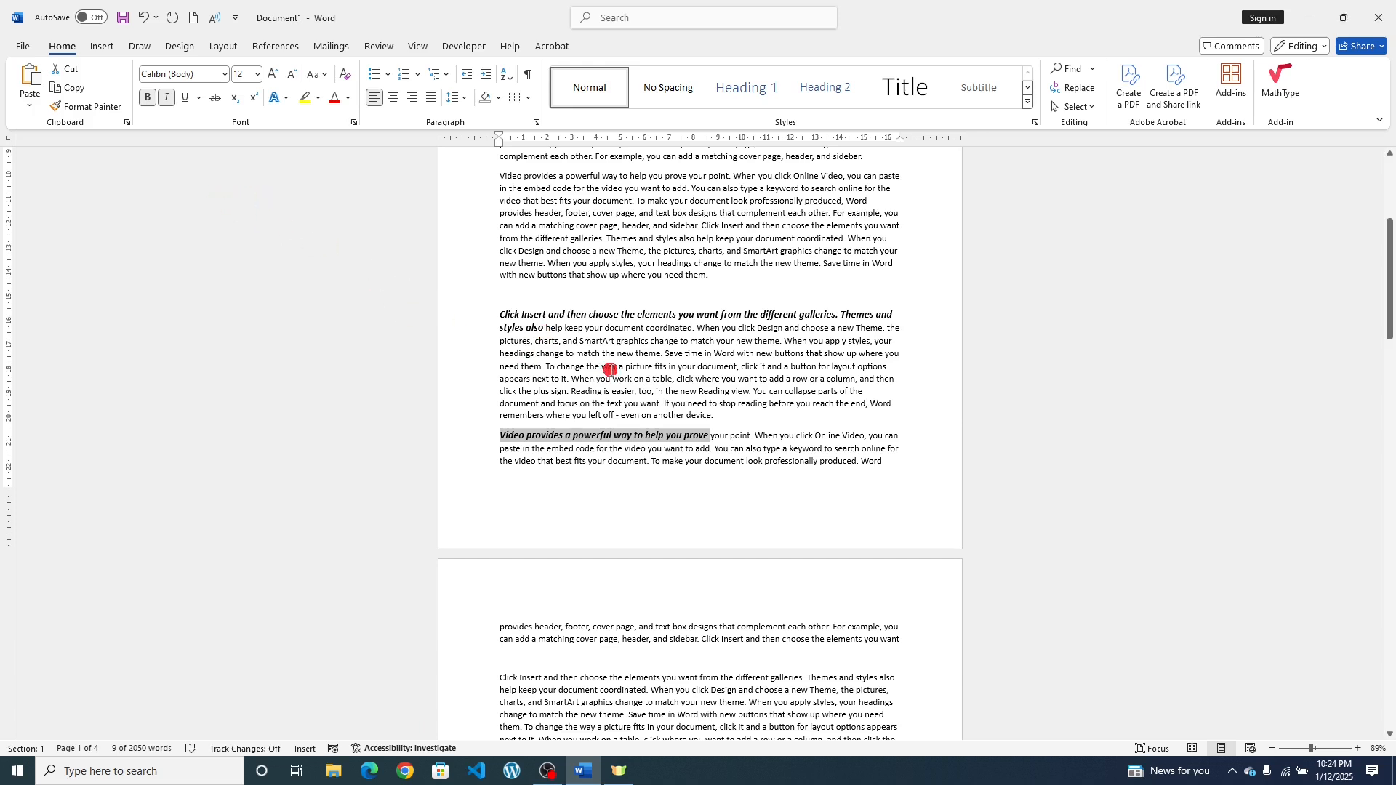
click(622, 472)
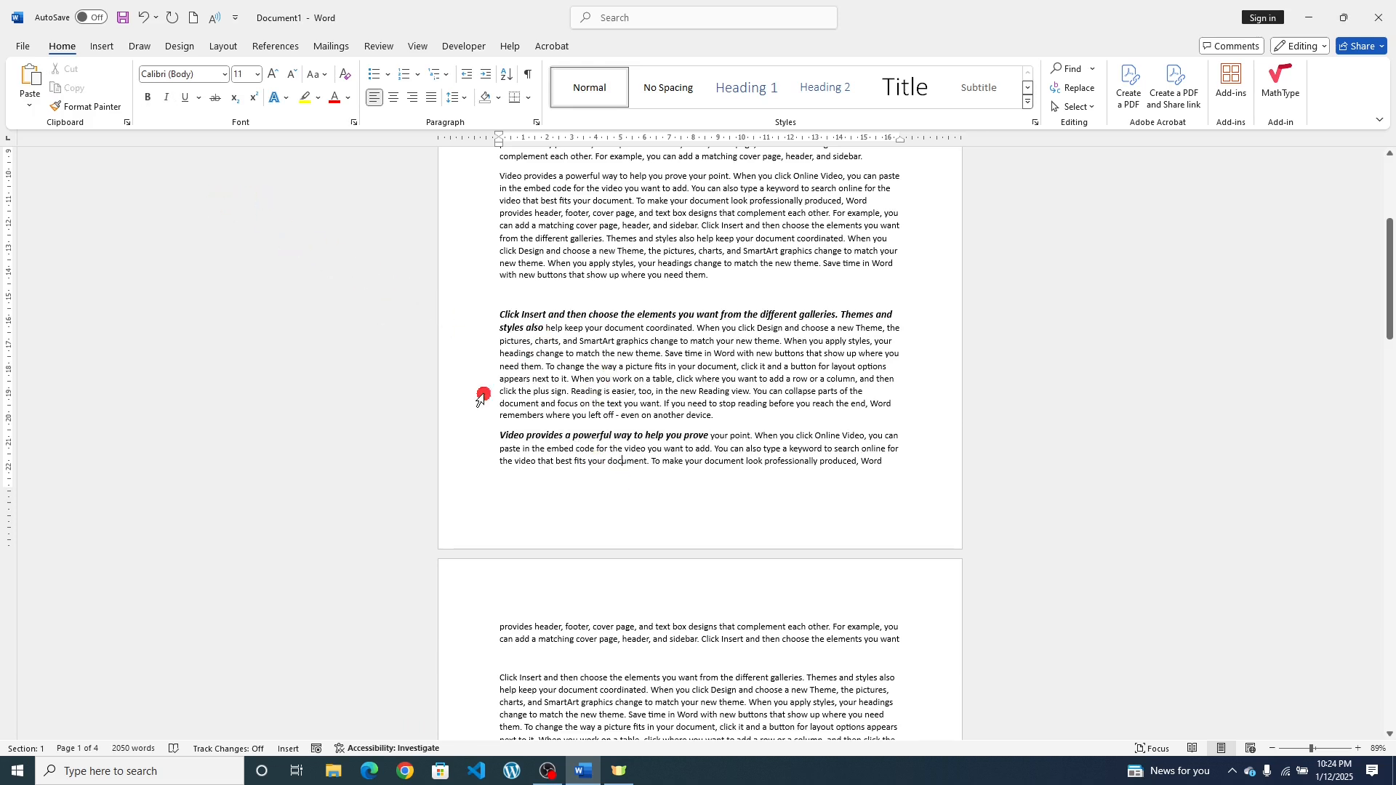
- Repeatedly apply the bold italic formatting with Format Painter to "need them. To change the way a picture" and the openings of page 2's "Click Insert" and "pictures, charts" lines
scroll(605, 480, down, 2)
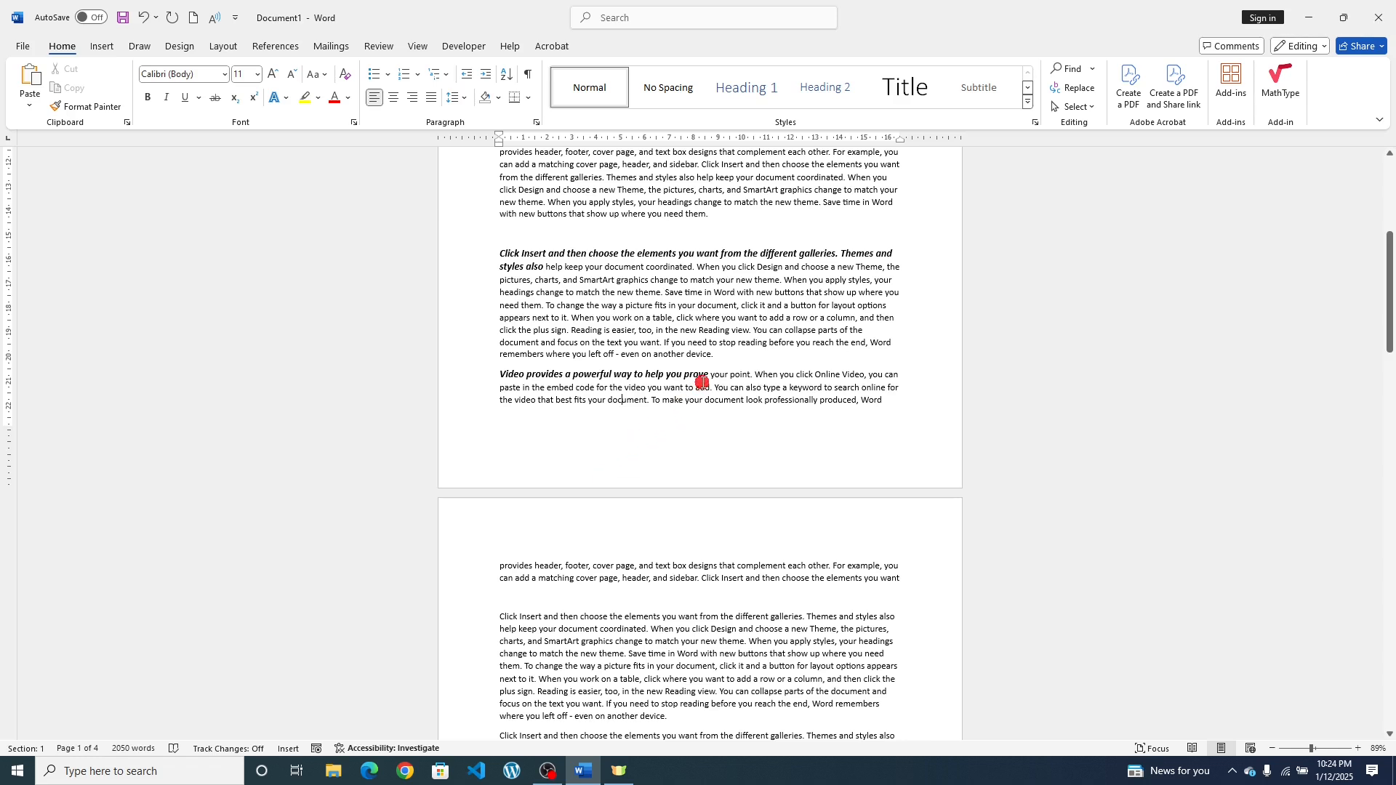
drag(708, 375, 527, 379)
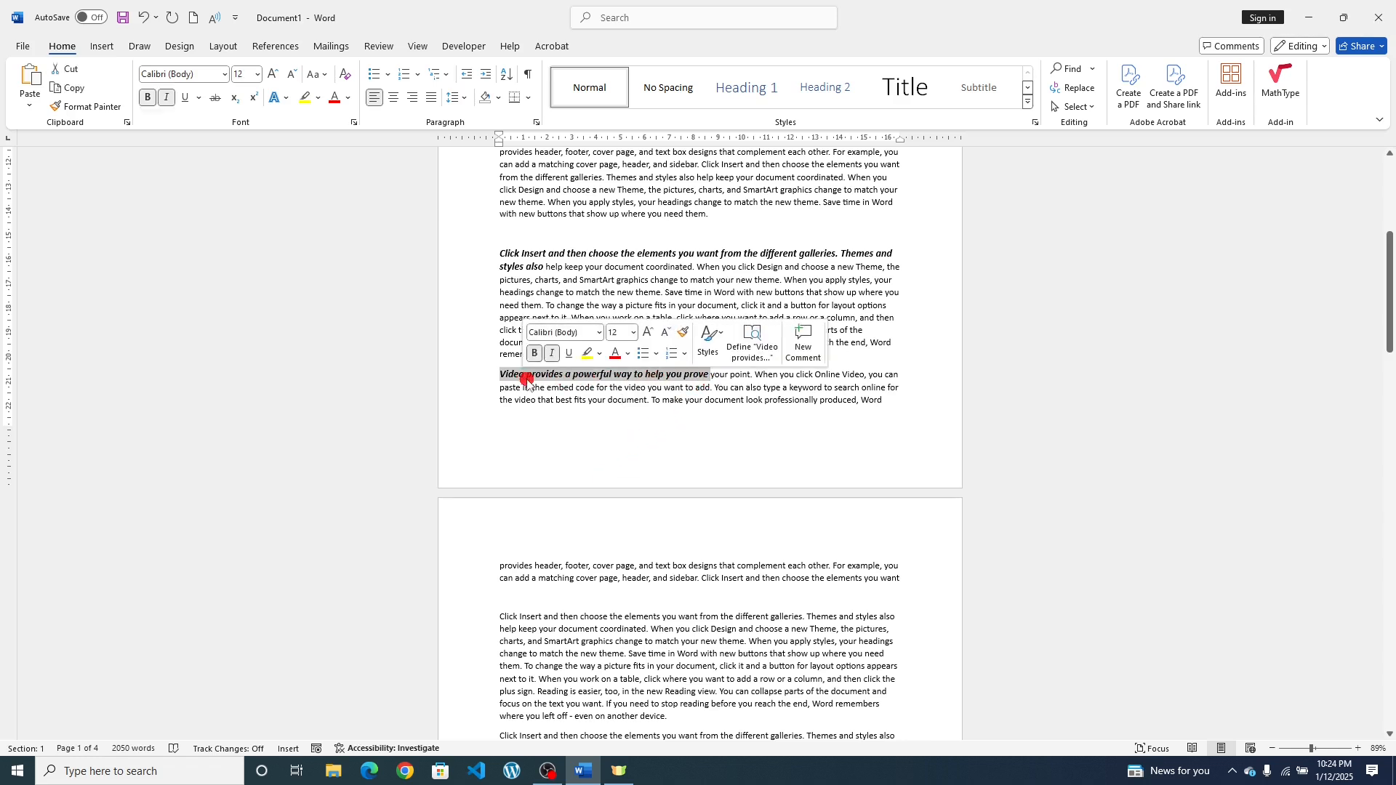
click(97, 111)
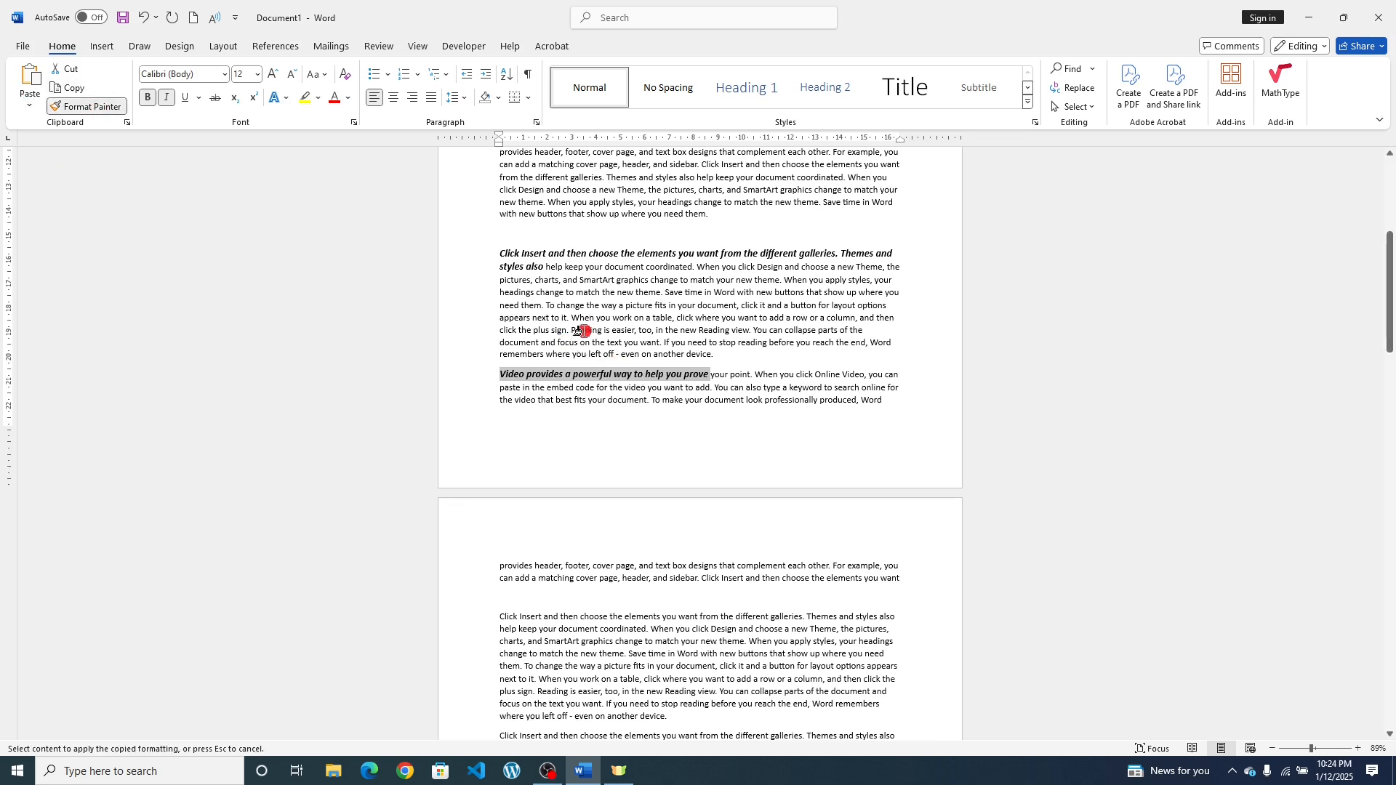
drag(502, 304, 639, 311)
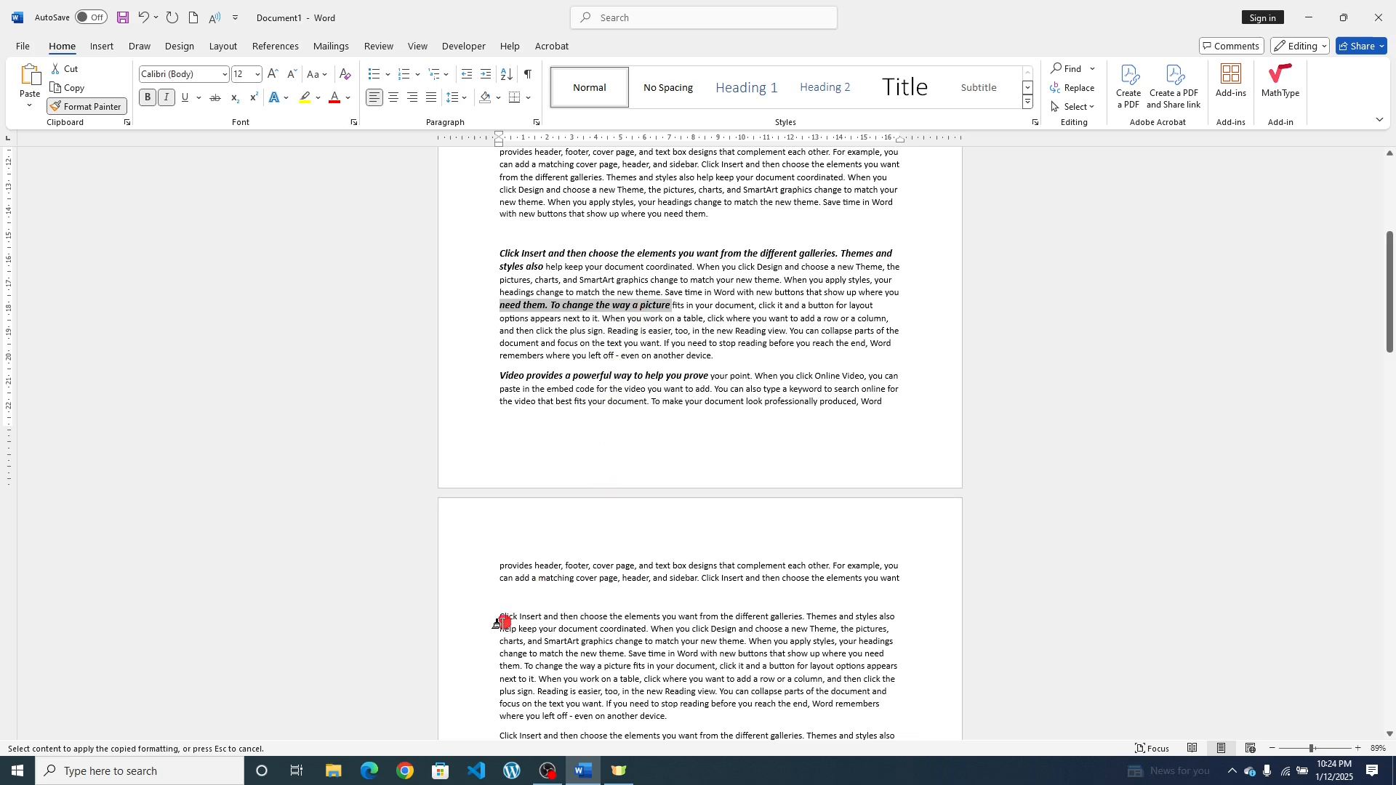
drag(499, 620, 662, 620)
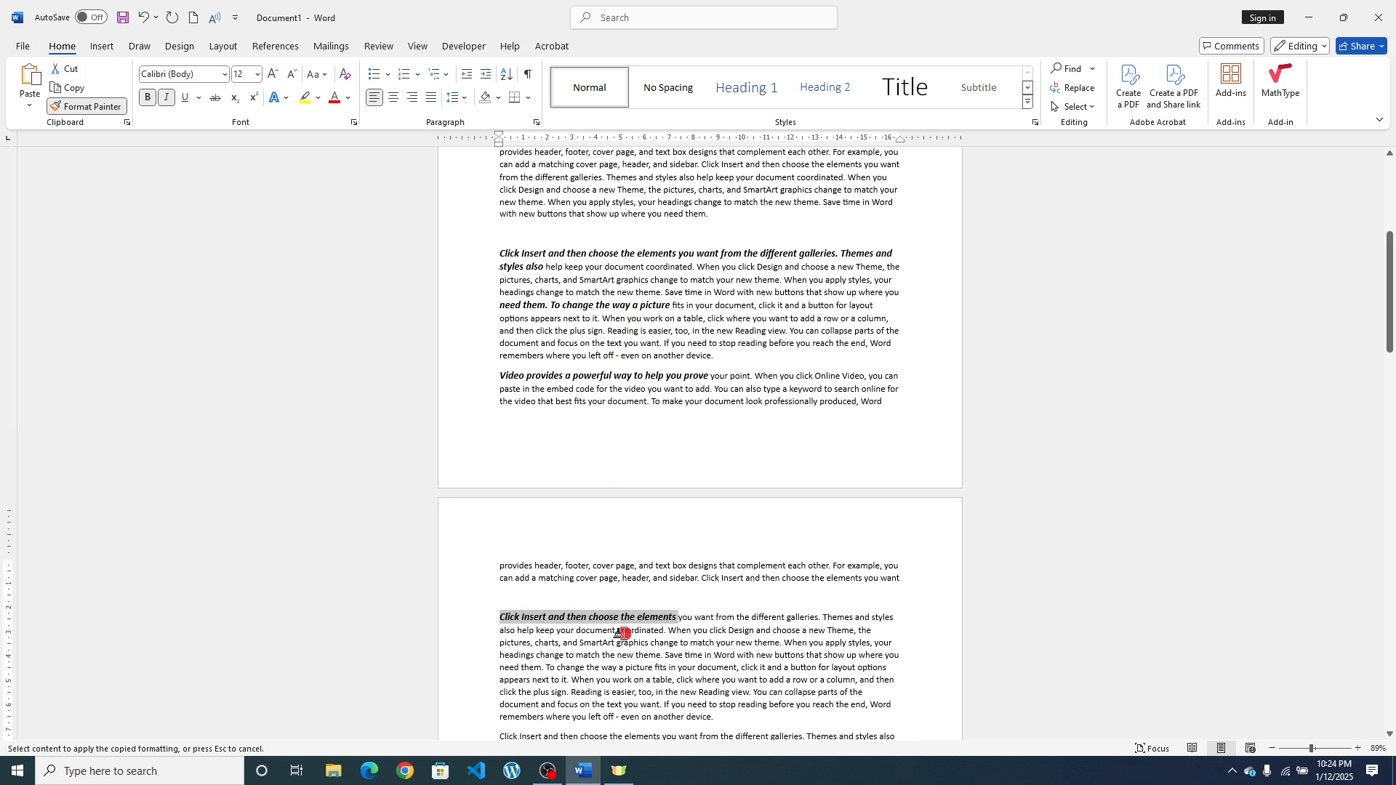
drag(500, 645, 658, 645)
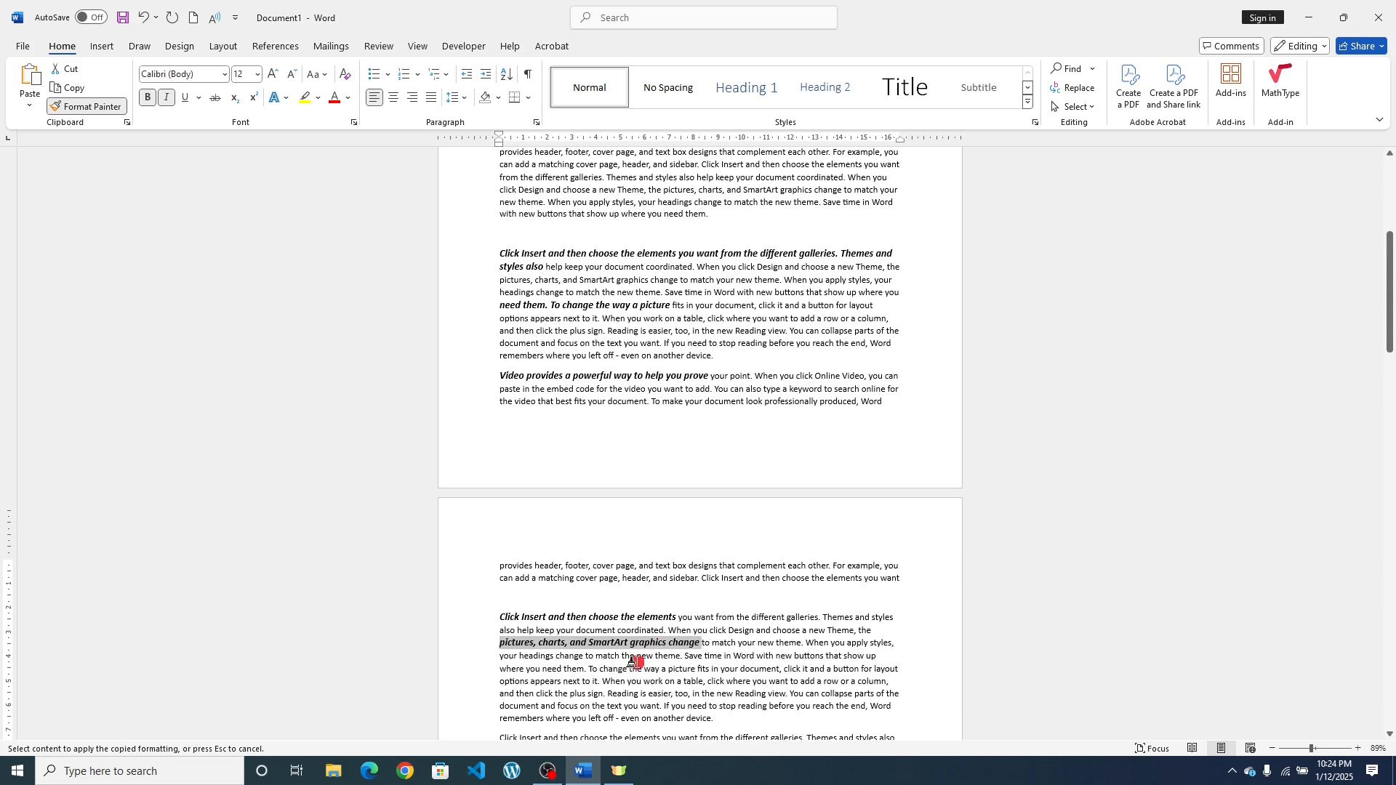